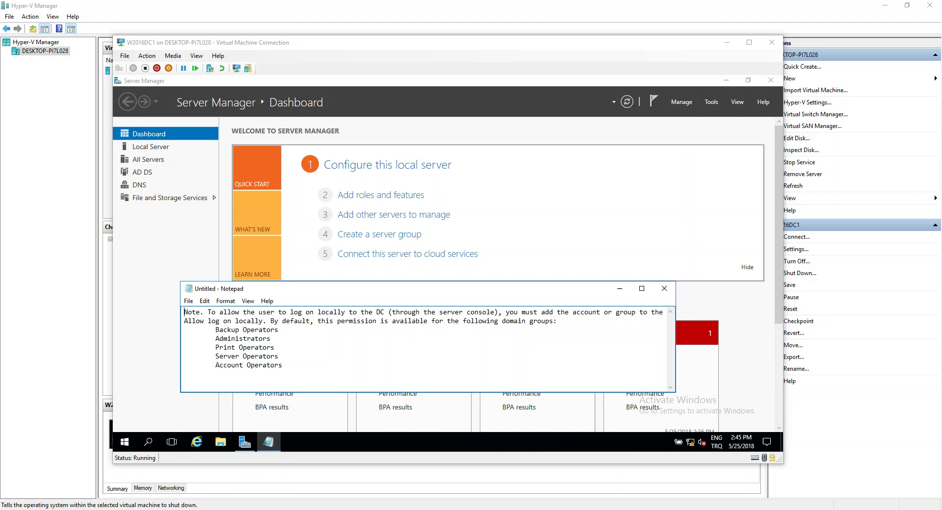
Open Group Policy Management from the server's Administrative Tools and maximize its window.
{"action": "left_click", "coordinate": [854, 268]}
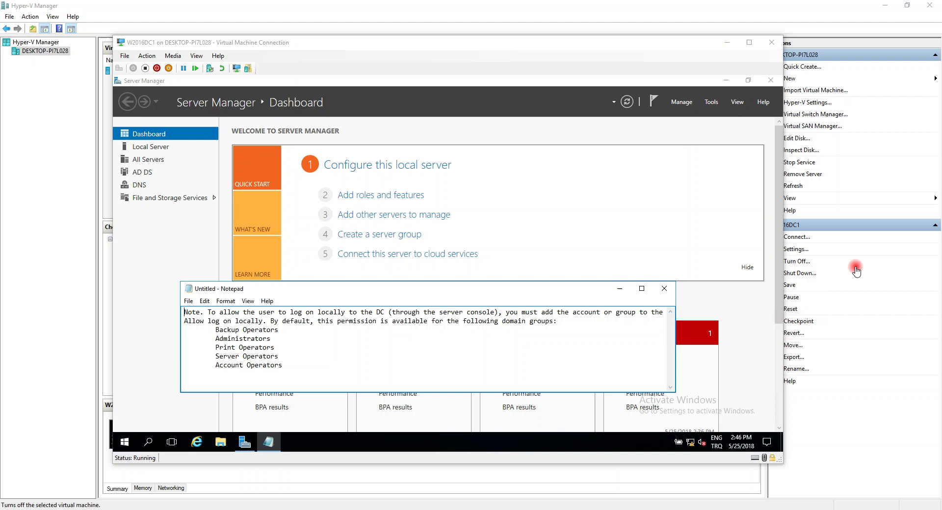
{"action": "left_click", "coordinate": [122, 442]}
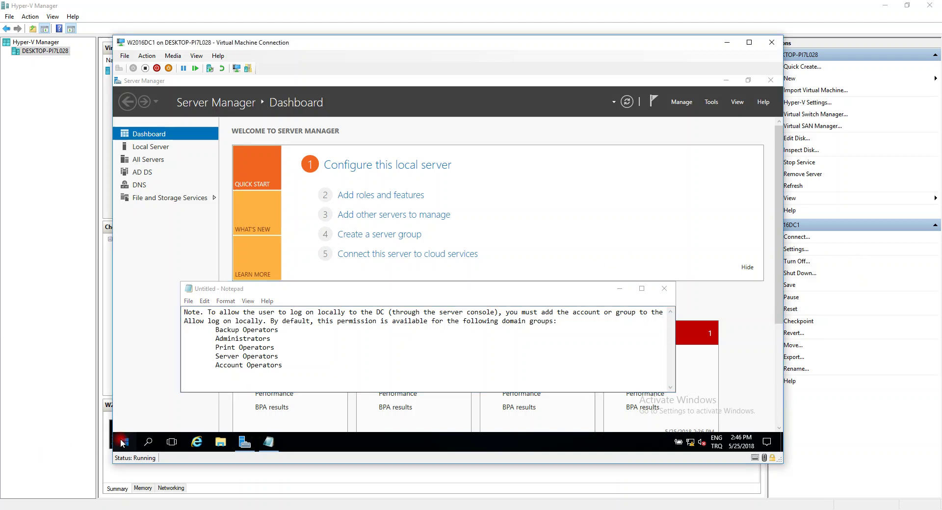
{"action": "key", "text": "Down"}
{"action": "key", "text": "Return"}
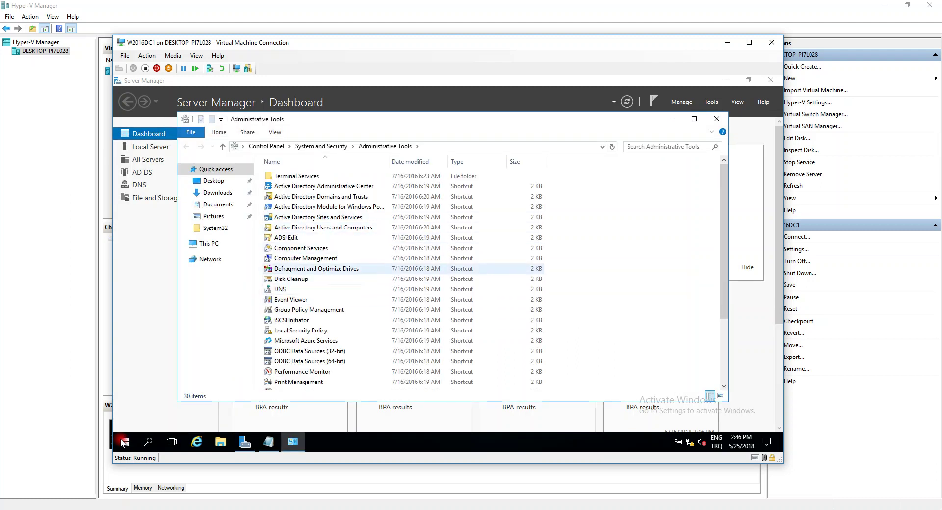
{"action": "scroll", "coordinate": [319, 255], "scroll_direction": "down", "scroll_amount": 2}
{"action": "double_click", "coordinate": [309, 251]}
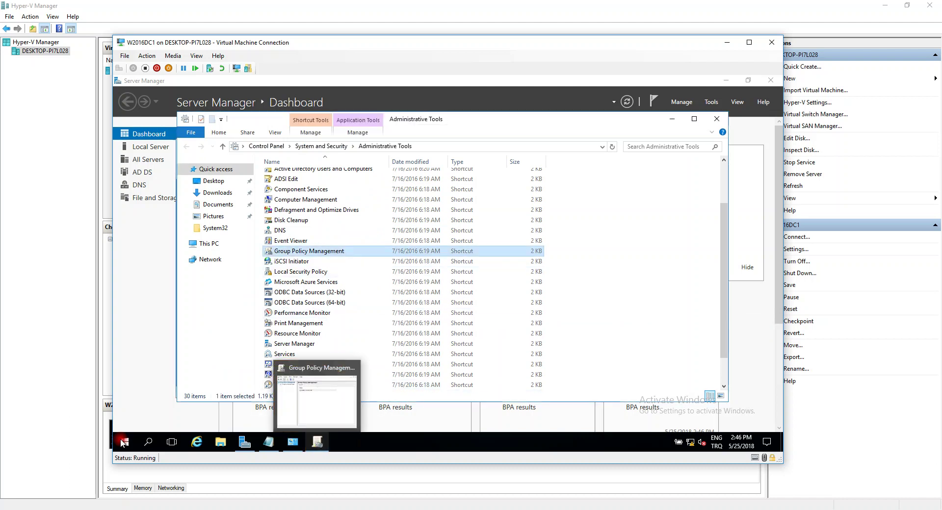
{"action": "left_click", "coordinate": [317, 441]}
{"action": "key", "text": "super+Up"}
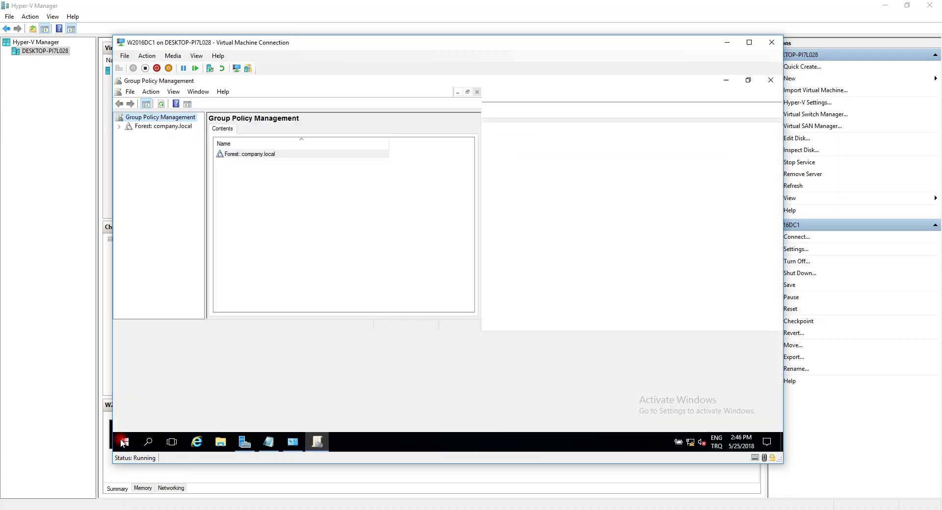
Open the Default Domain Controllers Policy under company.local's Domain Controllers for editing, widening the console tree.
{"action": "left_click", "coordinate": [118, 126]}
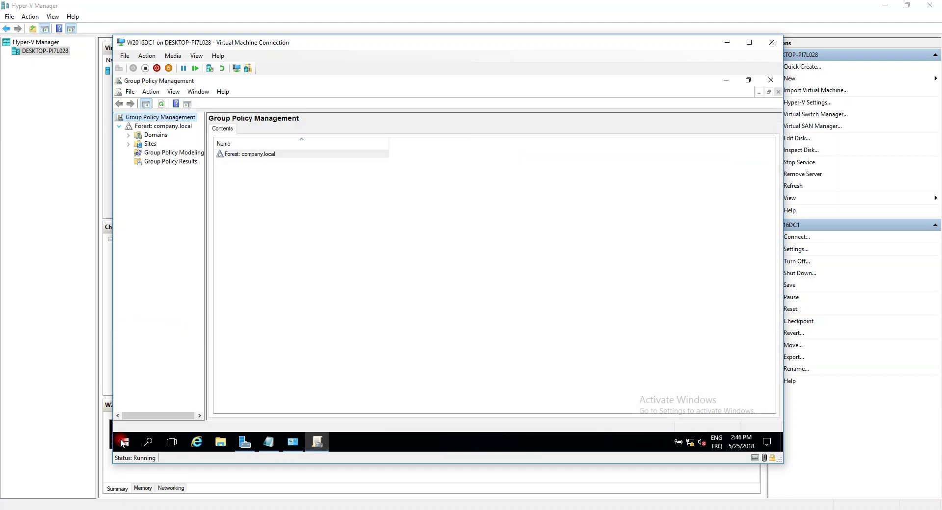
{"action": "left_click", "coordinate": [128, 135]}
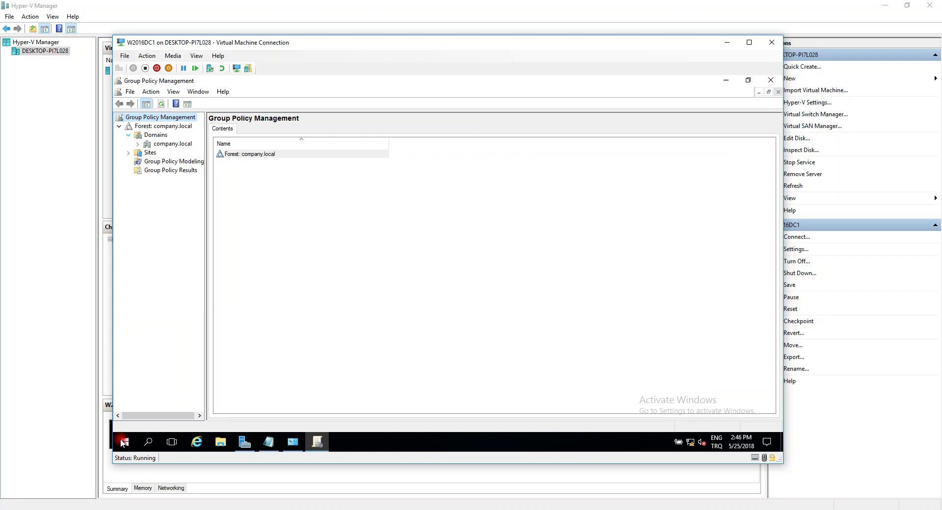
{"action": "left_click", "coordinate": [138, 143]}
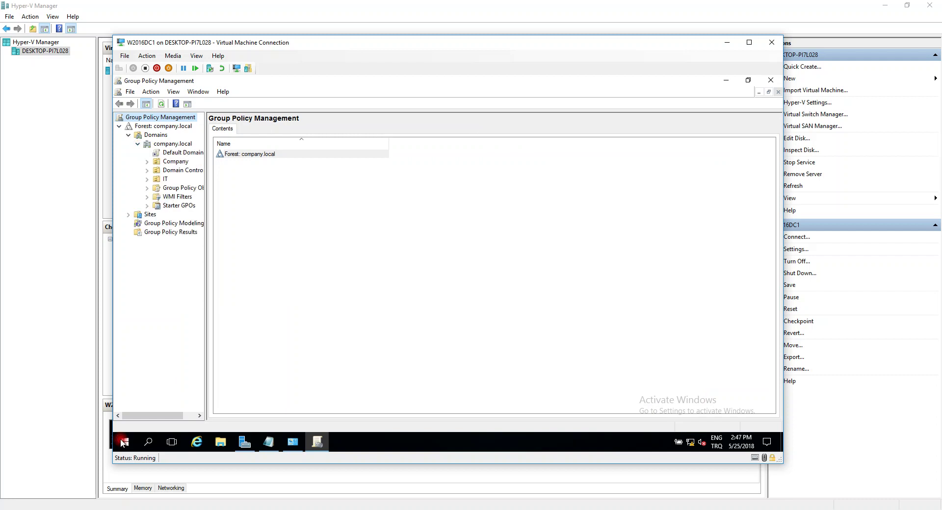
{"action": "left_click_drag", "start_coordinate": [206, 265], "coordinate": [293, 265]}
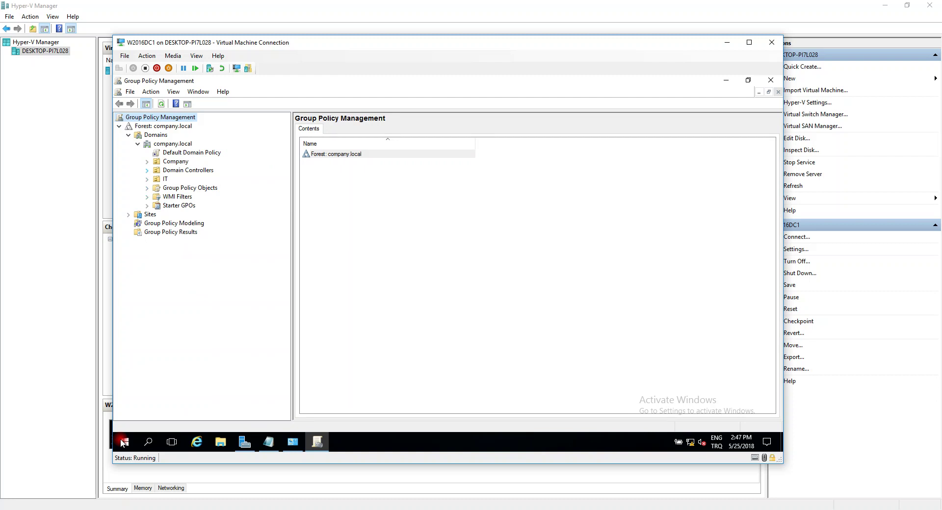
{"action": "left_click", "coordinate": [147, 170]}
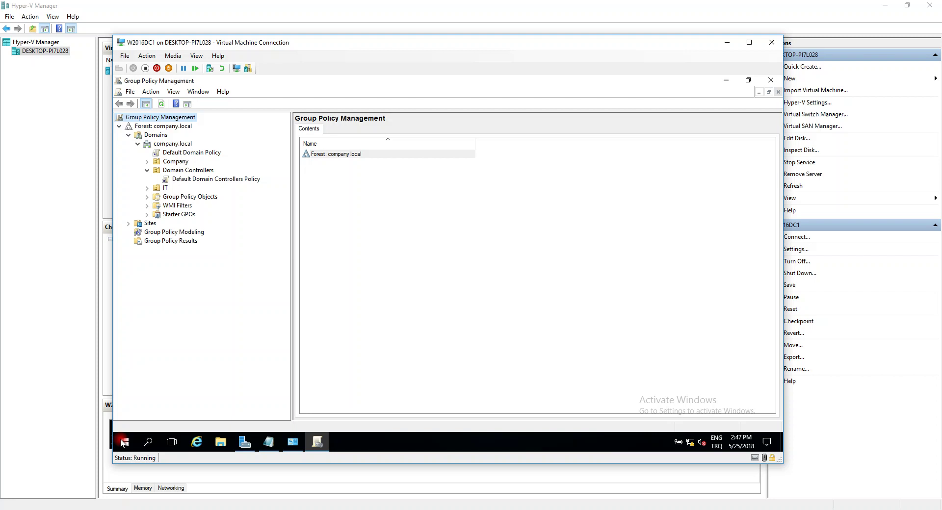
{"action": "right_click", "coordinate": [242, 179]}
{"action": "left_click", "coordinate": [250, 185]}
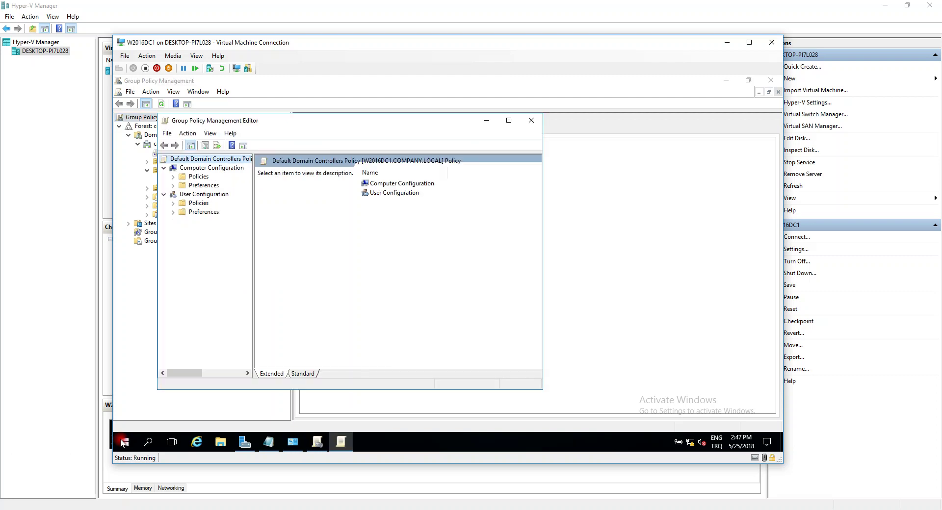
Expand Computer Configuration, Policies, Windows Settings and Security Settings in the policy editor, and widen its tree.
{"action": "key", "text": "Down"}
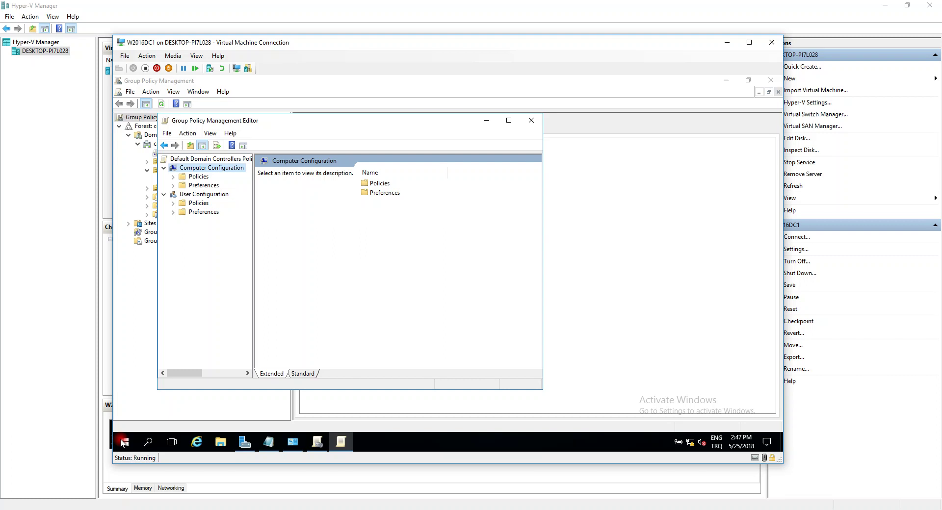
{"action": "left_click", "coordinate": [173, 176]}
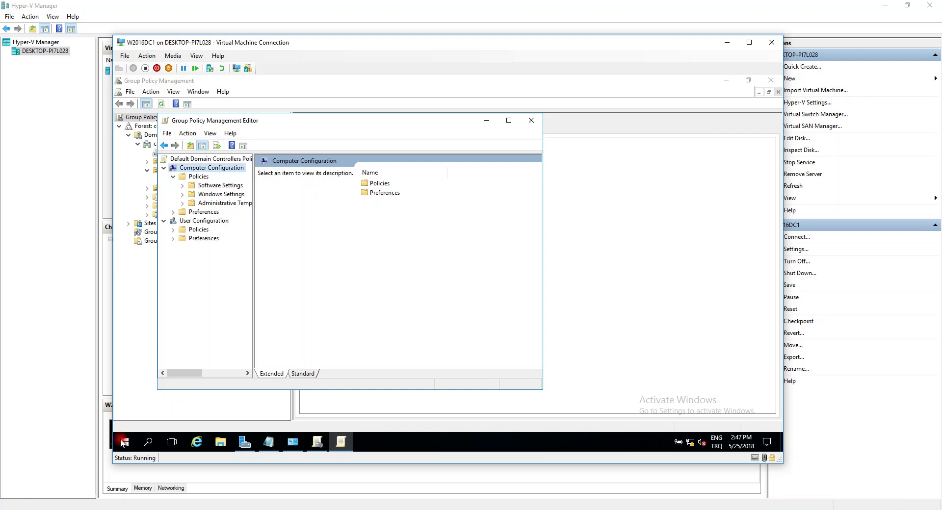
{"action": "key", "text": "Down"}
{"action": "key", "text": "Down"}
{"action": "key", "text": "Down"}
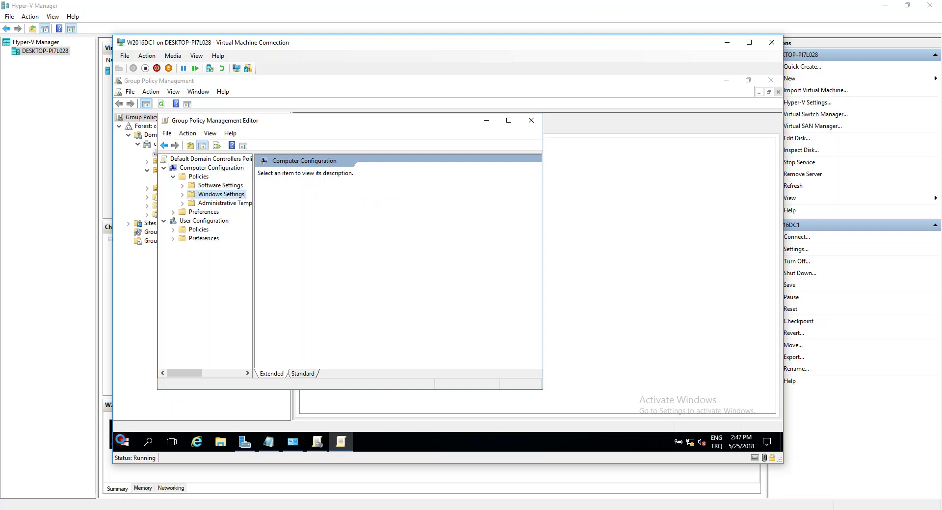
{"action": "key", "text": "Right"}
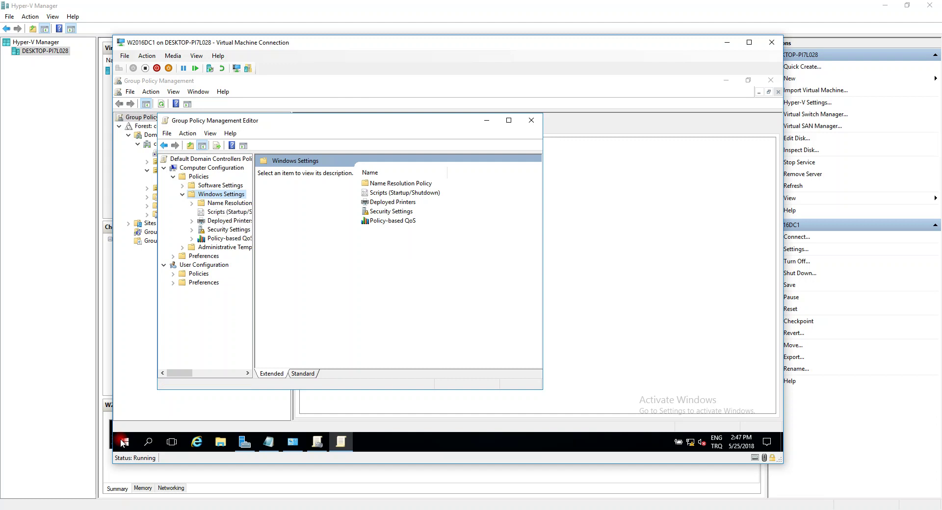
{"action": "key", "text": "Down"}
{"action": "key", "text": "Down"}
{"action": "key", "text": "Down"}
{"action": "key", "text": "Down"}
{"action": "key", "text": "Right"}
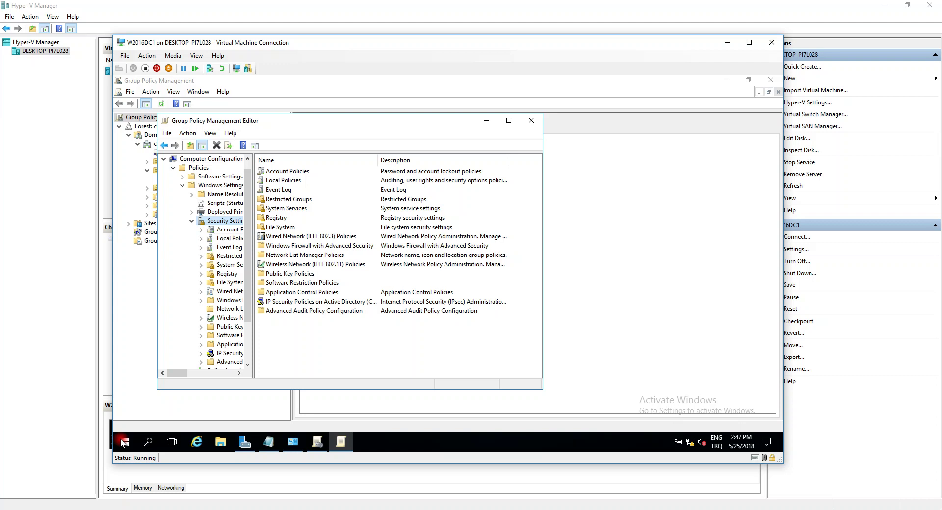
{"action": "left_click_drag", "start_coordinate": [253, 264], "coordinate": [278, 264]}
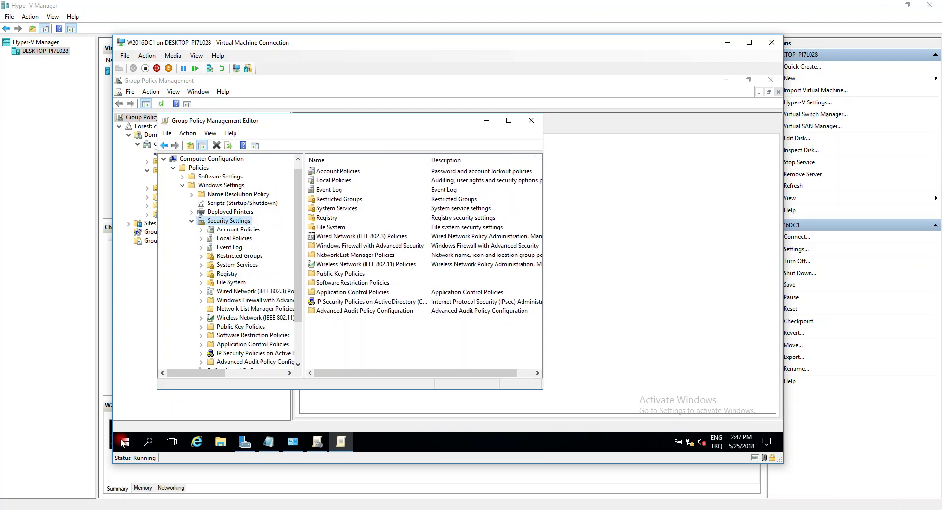
Show the User Rights Assignment policies under Local Policies and maximize the editor window.
{"action": "key", "text": "Down"}
{"action": "key", "text": "Down"}
{"action": "key", "text": "Right"}
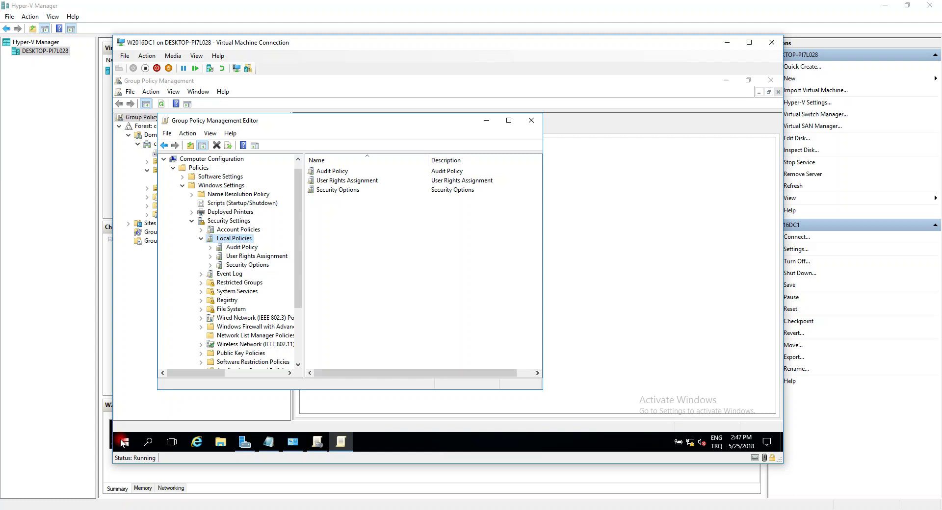
{"action": "key", "text": "Down"}
{"action": "key", "text": "Down"}
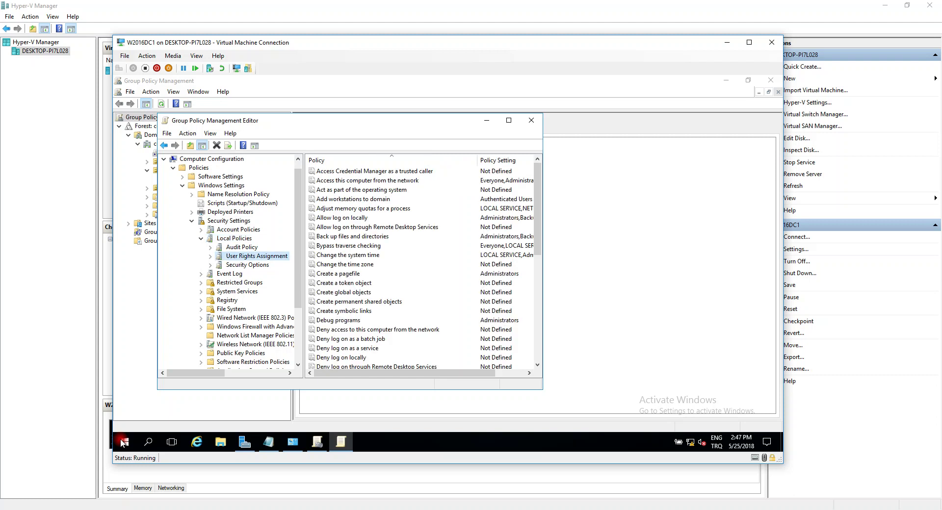
{"action": "left_click", "coordinate": [508, 120]}
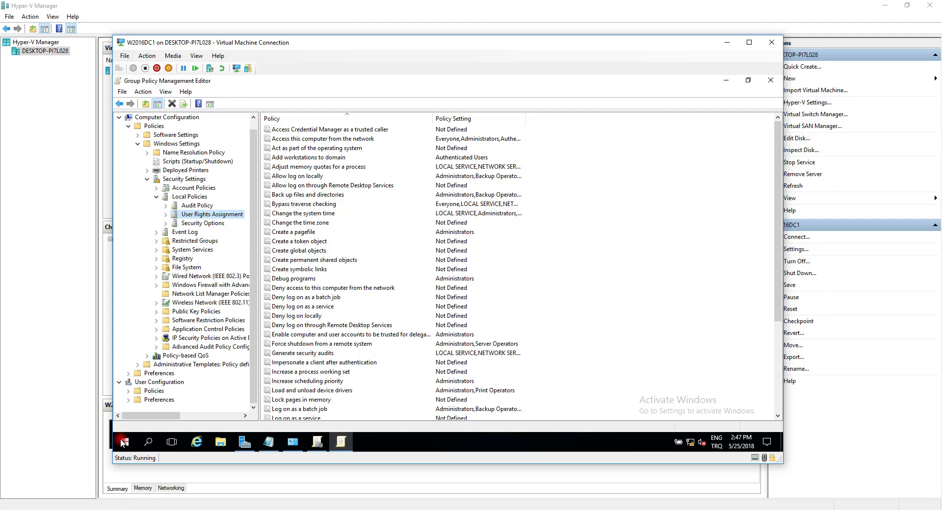
Open the "Allow log on through Remote Desktop Services" policy and enable defining its policy settings.
{"action": "key", "text": "d"}
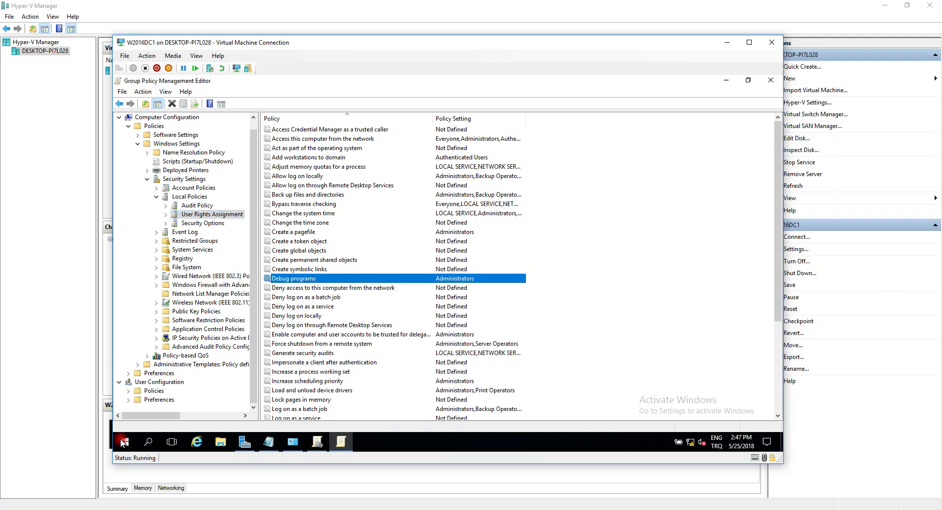
{"action": "key", "text": "a"}
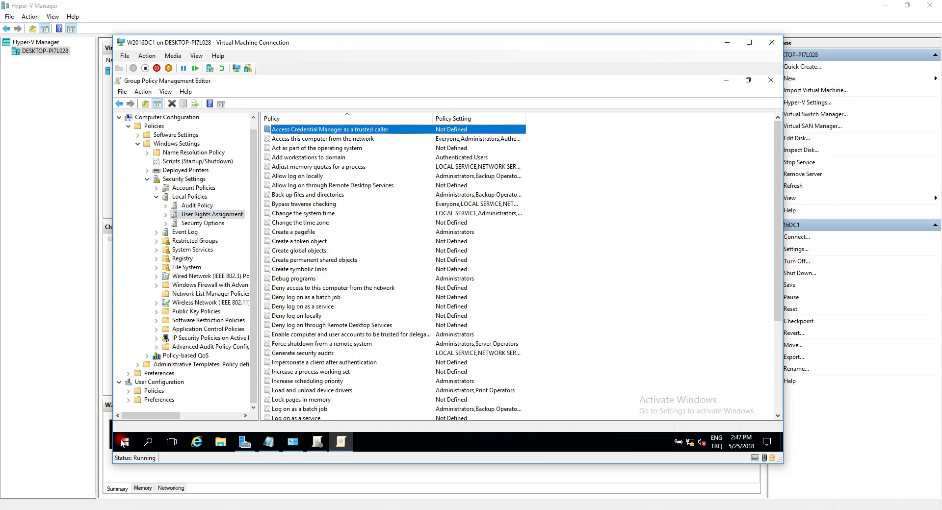
{"action": "key", "text": "Down"}
{"action": "key", "text": "Down"}
{"action": "key", "text": "Down"}
{"action": "key", "text": "Down"}
{"action": "key", "text": "Down"}
{"action": "key", "text": "Down"}
{"action": "key", "text": "Return"}
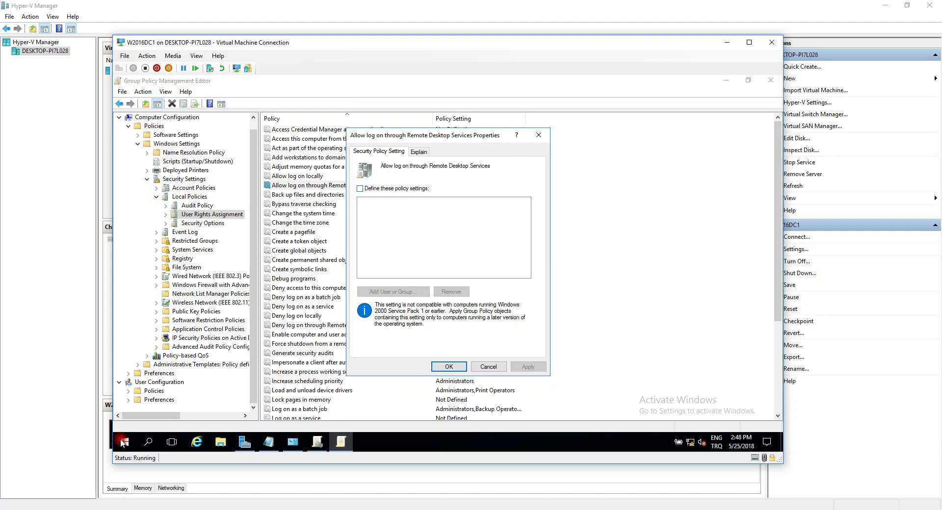
{"action": "key", "text": "space"}
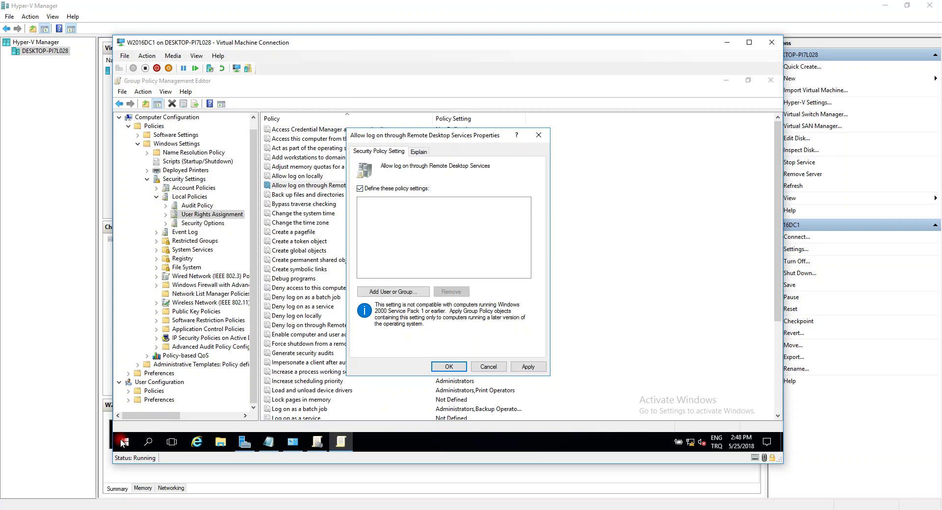
Switch to the Notepad note and review the domain groups listed for the local logon permission.
{"action": "key", "text": "alt+Tab"}
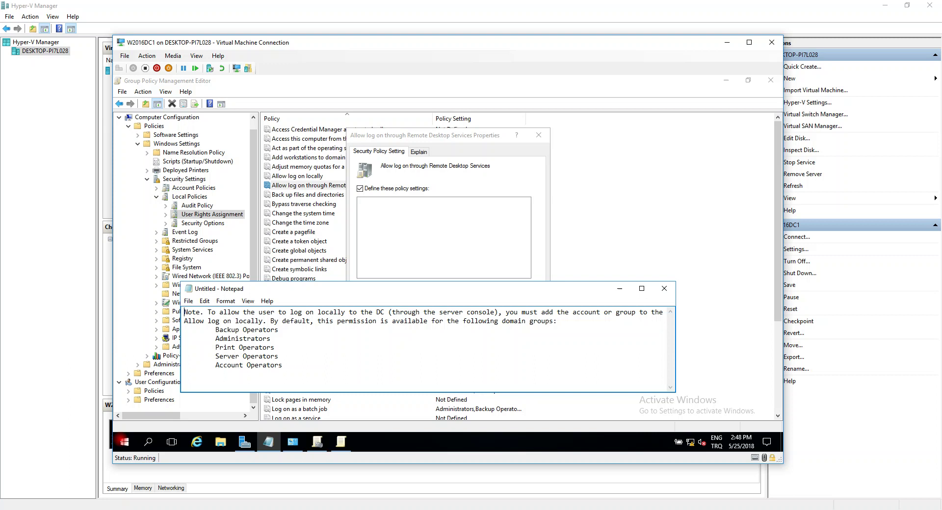
{"action": "left_click_drag", "start_coordinate": [215, 329], "coordinate": [278, 330]}
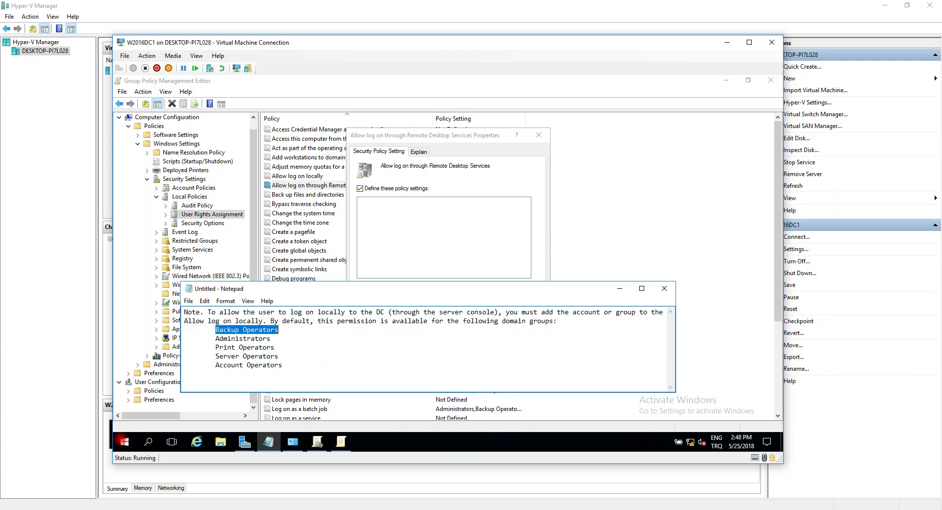
{"action": "left_click_drag", "start_coordinate": [215, 338], "coordinate": [270, 338]}
{"action": "left_click_drag", "start_coordinate": [216, 348], "coordinate": [274, 347]}
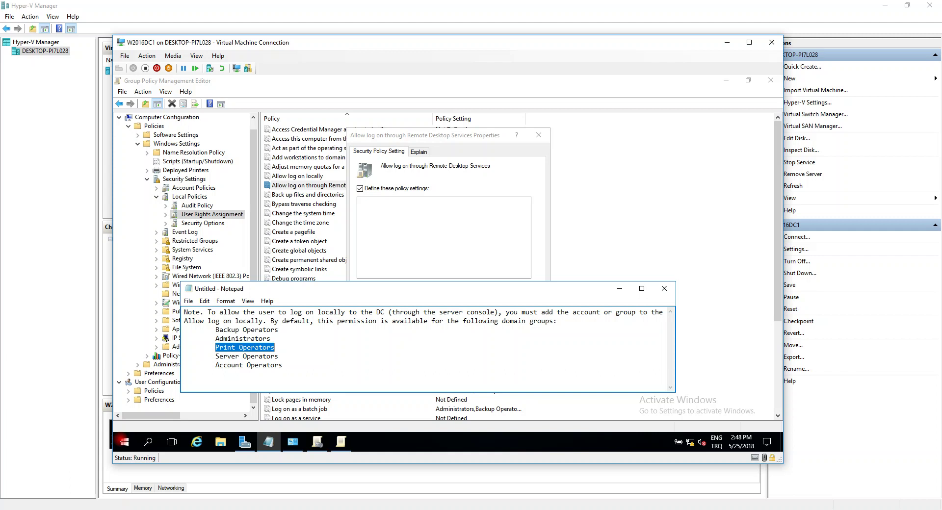
{"action": "left_click_drag", "start_coordinate": [216, 356], "coordinate": [278, 356]}
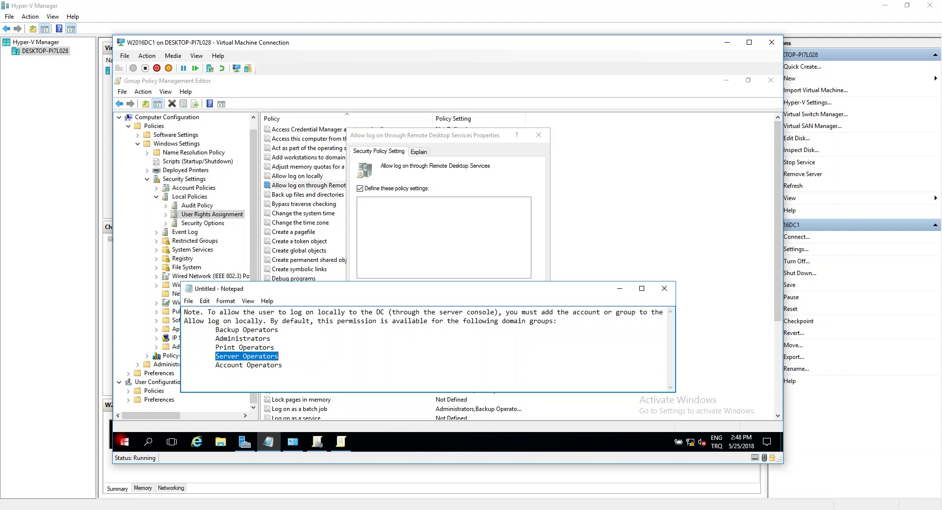
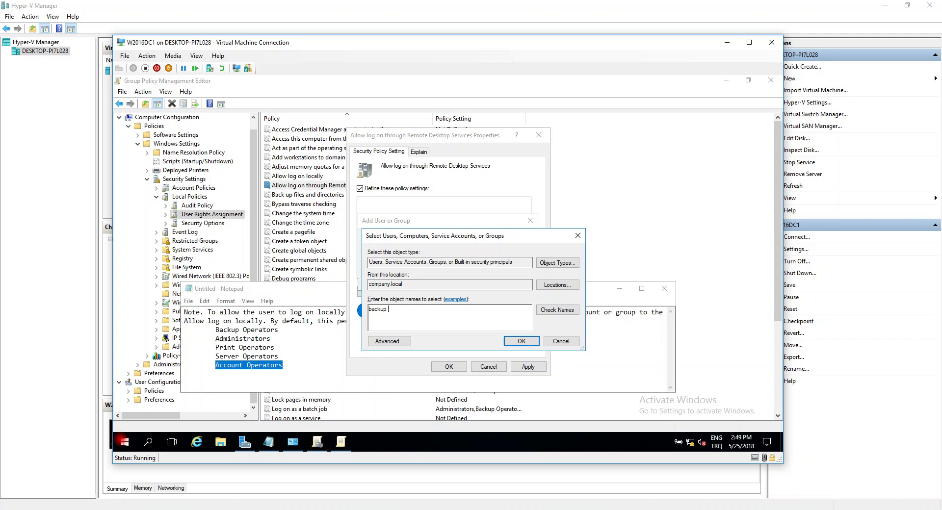
Resolve the entered name to Backup Operators and add that group to the Remote Desktop logon policy.
{"action": "key", "text": "ctrl+k"}
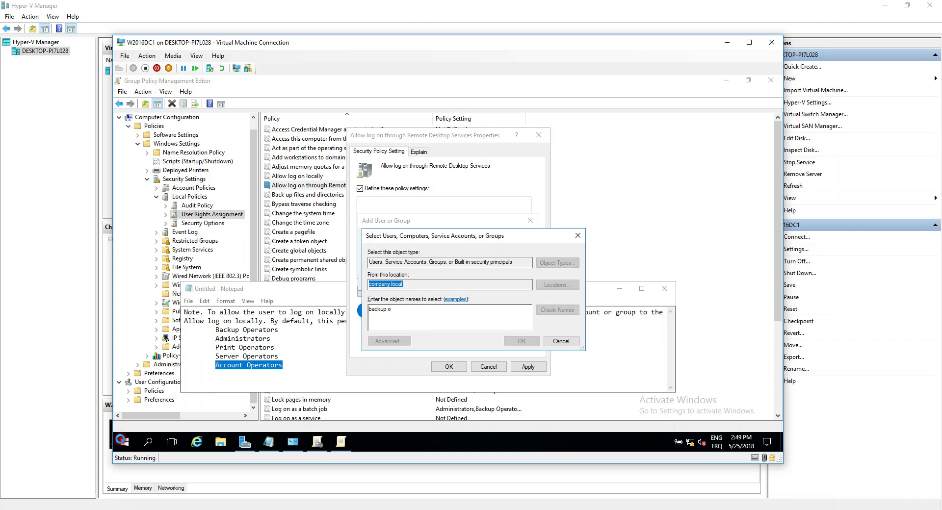
{"action": "key", "text": "Return"}
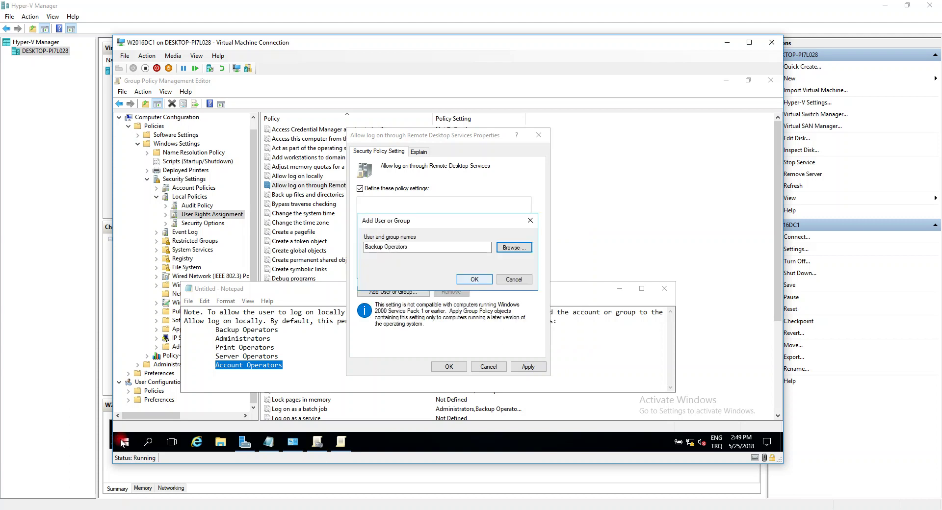
{"action": "key", "text": "Return"}
Add the Administrators group to the Remote Desktop logon policy.
{"action": "key", "text": "Return"}
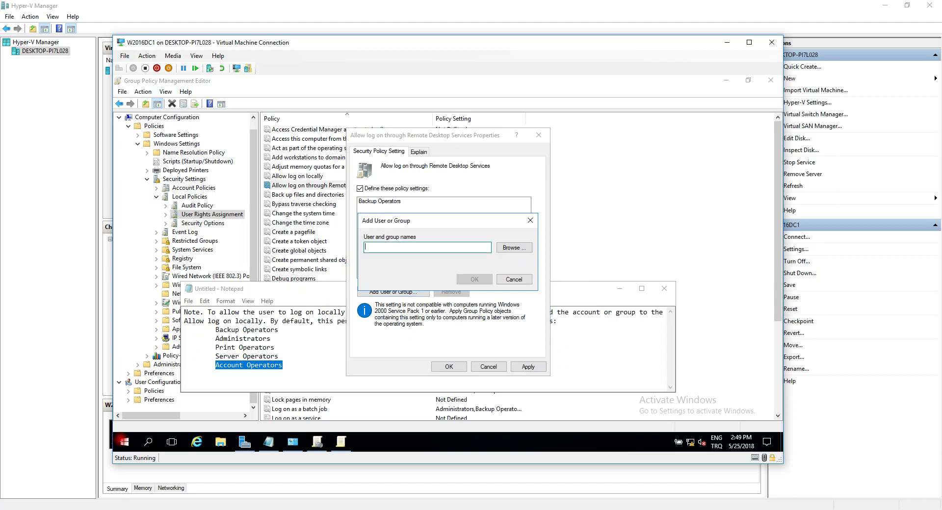
{"action": "type", "text": "Administrators"}
{"action": "key", "text": "Return"}
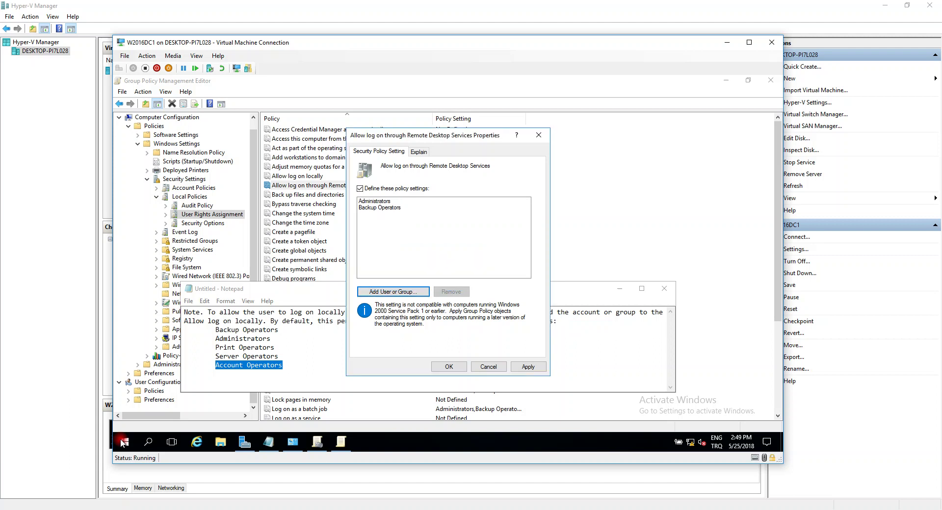
Add the Print Operators group to the Remote Desktop logon policy, removing the stray unresolved name entered before it.
{"action": "key", "text": "Return"}
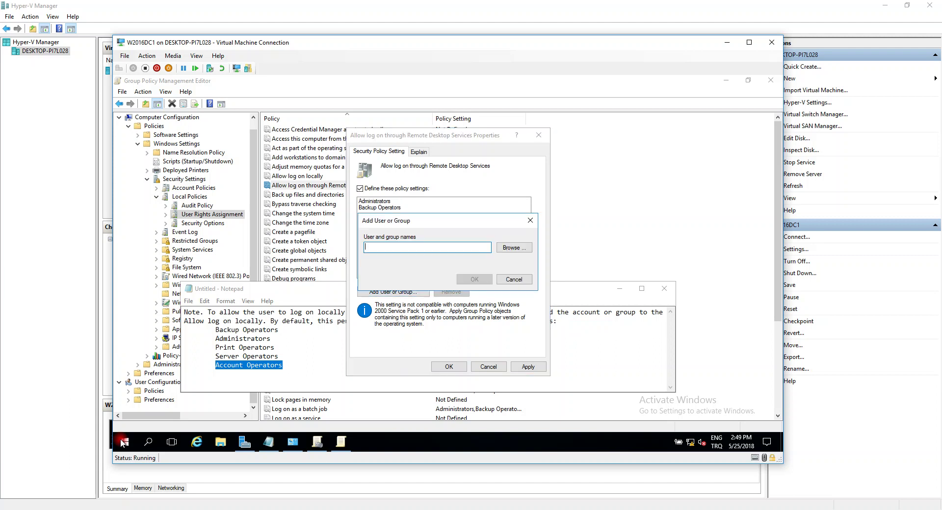
{"action": "type", "text": "printer"}
{"action": "type", "text": " or"}
{"action": "left_click", "coordinate": [514, 247]}
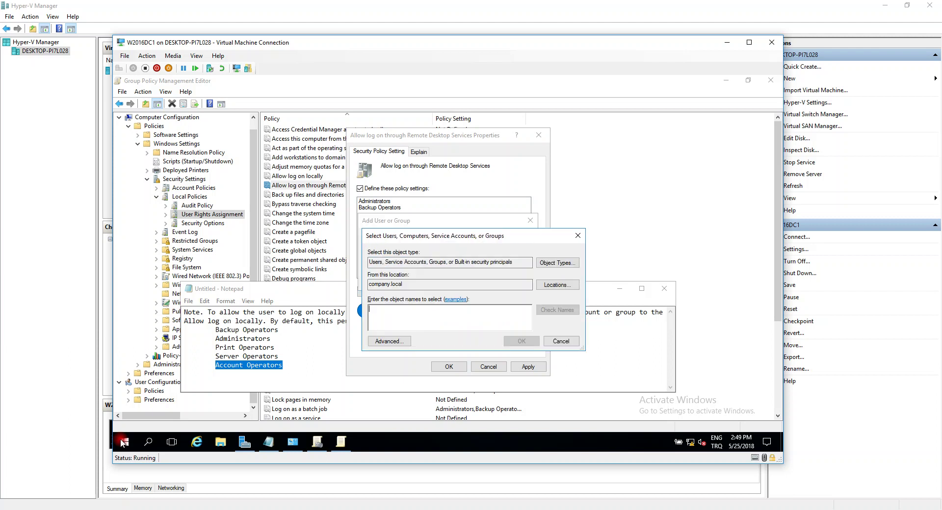
{"action": "type", "text": "pri"}
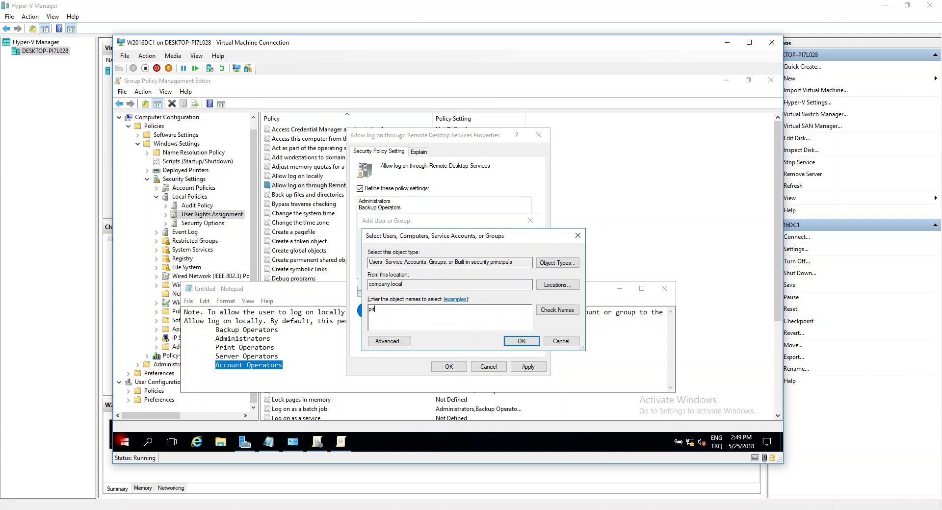
{"action": "type", "text": "nt op"}
{"action": "key", "text": "Return"}
{"action": "key", "text": "Return"}
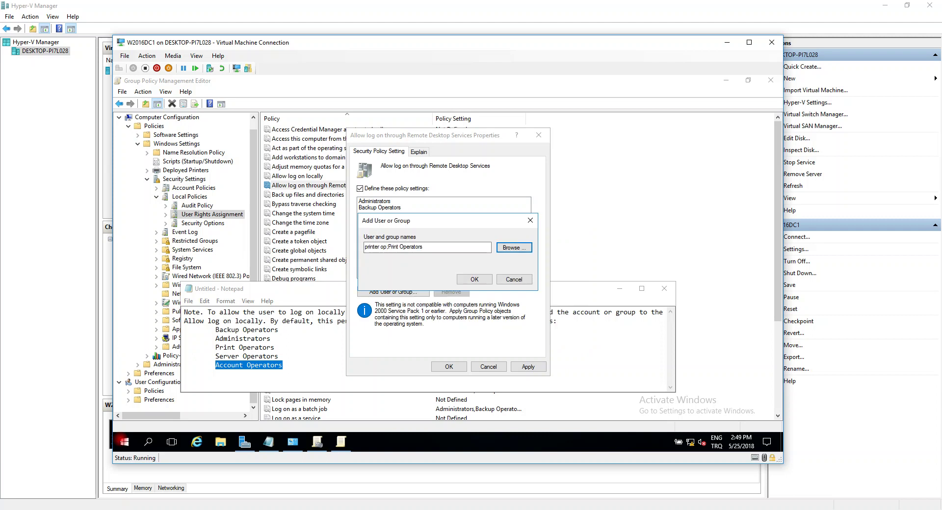
{"action": "left_click_drag", "start_coordinate": [365, 247], "coordinate": [388, 247]}
{"action": "key", "text": "BackSpace"}
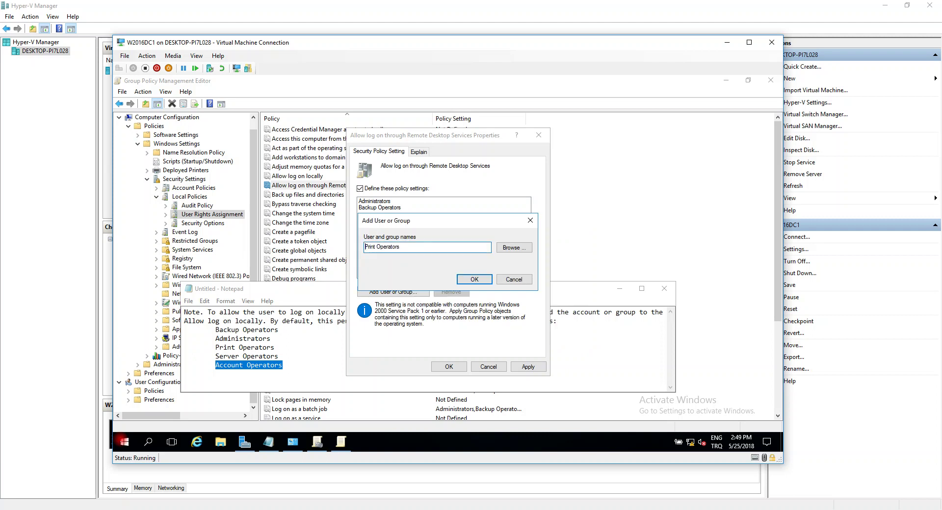
{"action": "key", "text": "Return"}
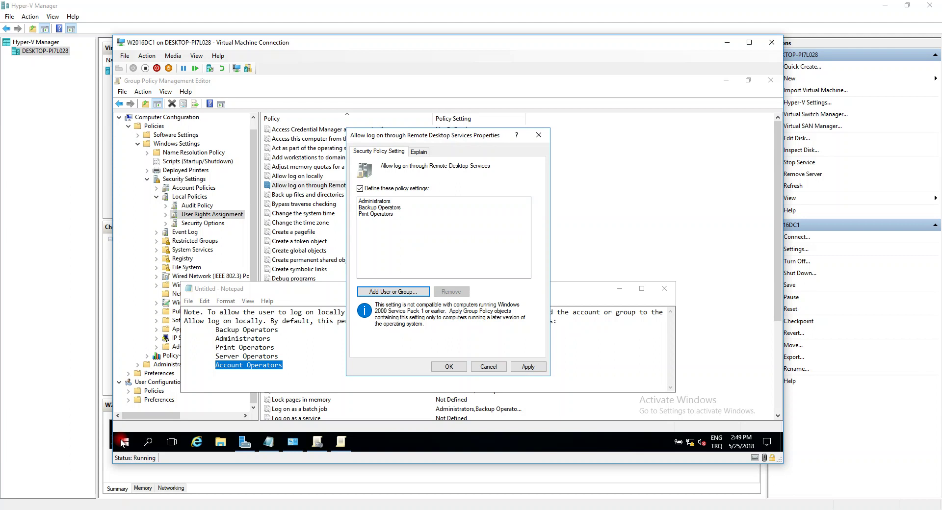
{"action": "key", "text": "Return"}
{"action": "type", "text": "server"}
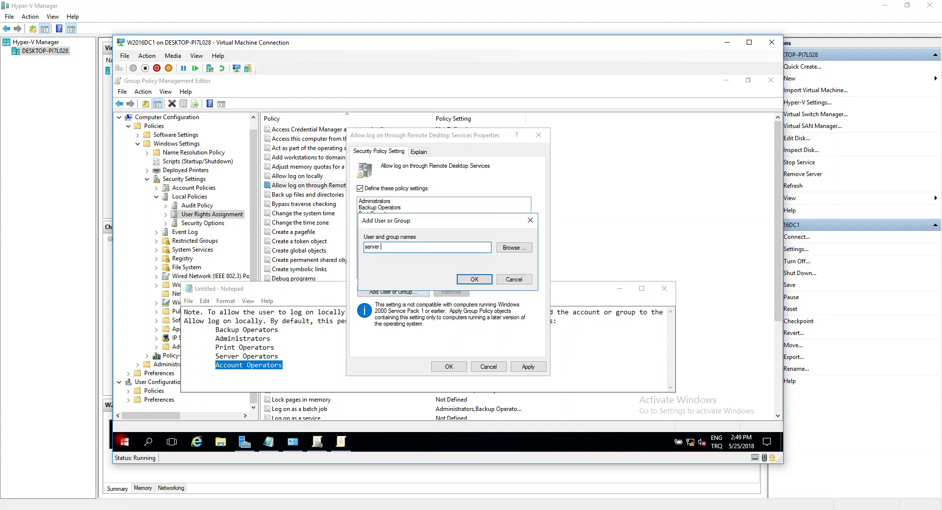
{"action": "type", "text": " Op"}
{"action": "key", "text": "alt+b"}
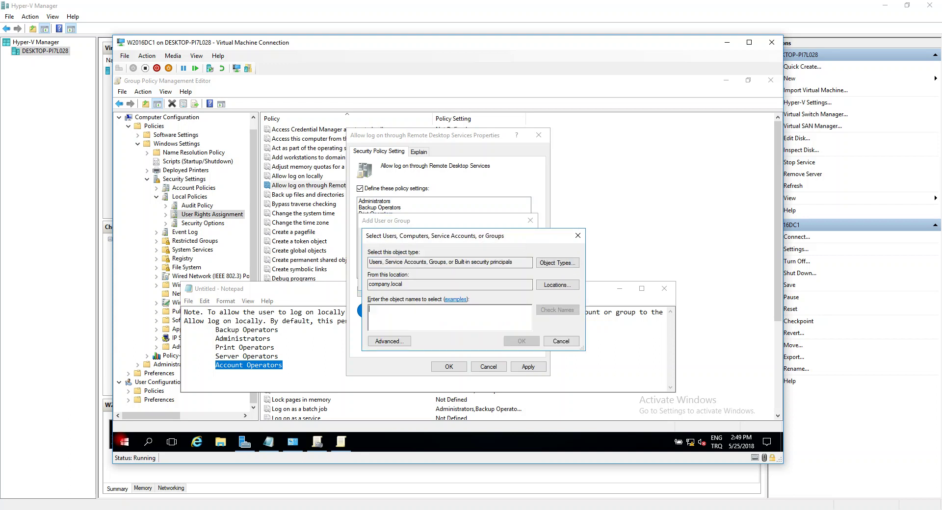
{"action": "key", "text": "Escape"}
{"action": "key", "text": "Return"}
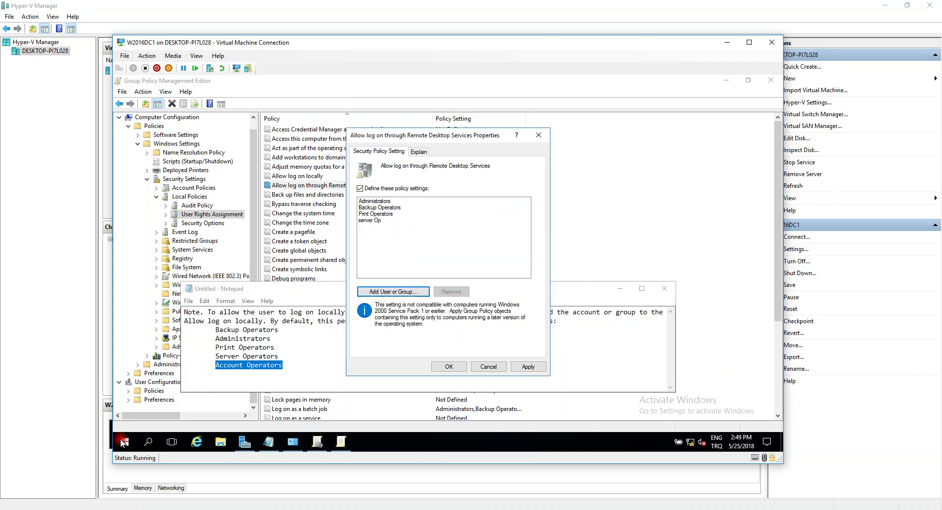
{"action": "key", "text": "shift+Tab"}
{"action": "key", "text": "Tab"}
{"action": "key", "text": "space"}
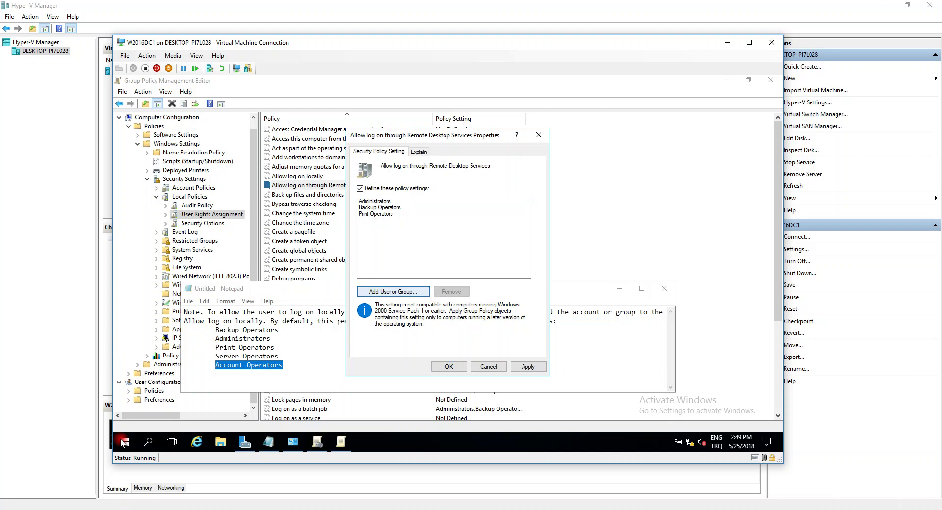
Add the server Operators group to the Remote Desktop logon policy by its full name.
{"action": "key", "text": "Return"}
{"action": "type", "text": "ser"}
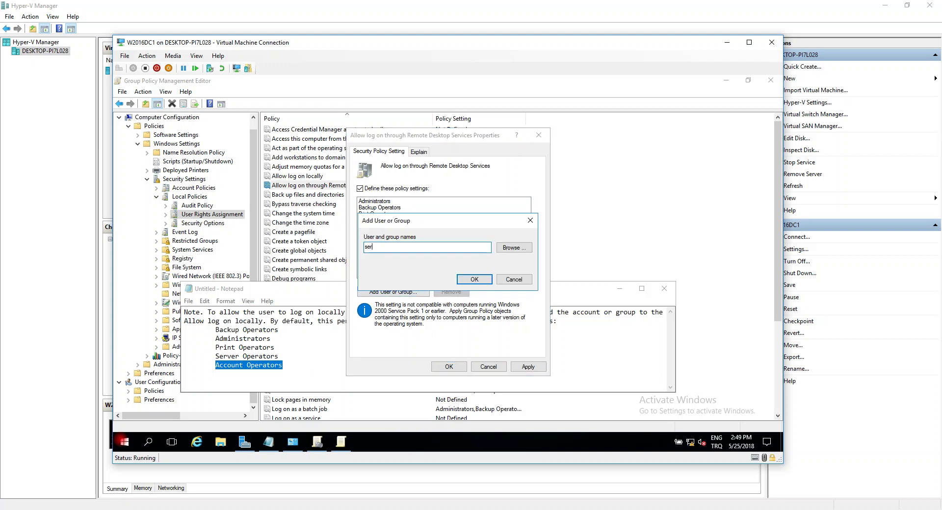
{"action": "type", "text": "ver Operator"}
{"action": "key", "text": "Return"}
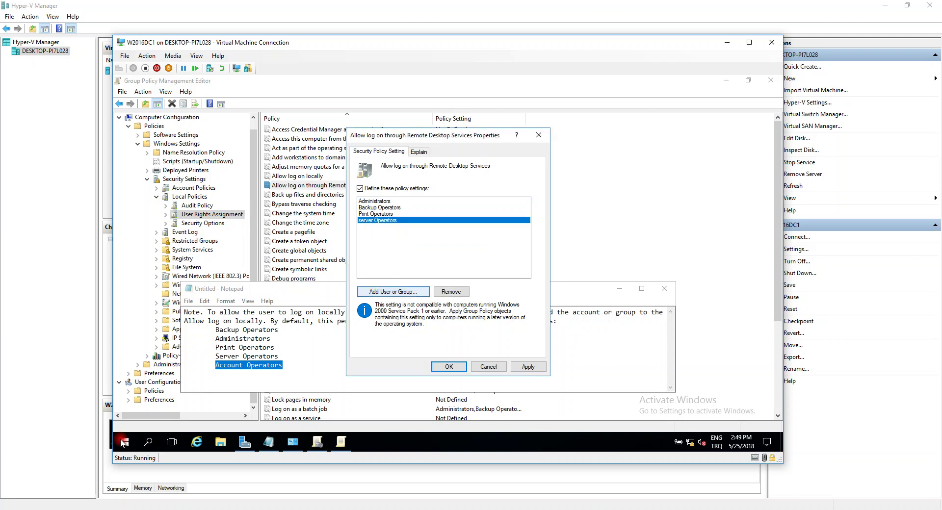
Look up names matching "acc", add the Account Operators group to the policy, and apply the policy settings.
{"action": "key", "text": "Return"}
{"action": "key", "text": "Tab"}
{"action": "key", "text": "Return"}
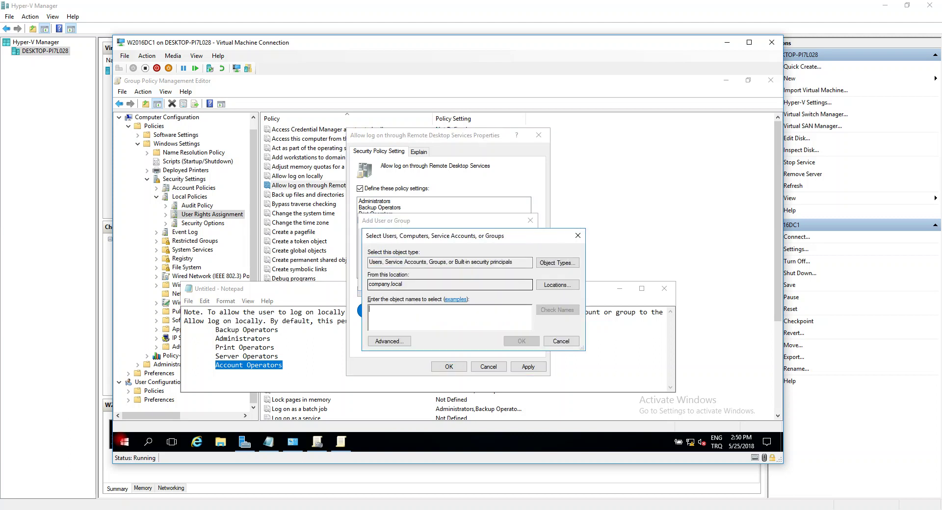
{"action": "type", "text": "acc"}
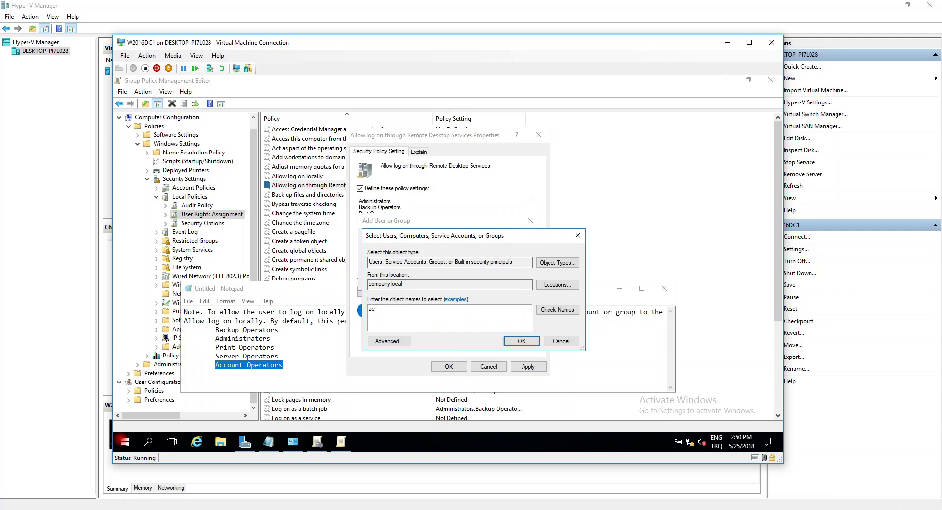
{"action": "key", "text": "Tab"}
{"action": "key", "text": "Return"}
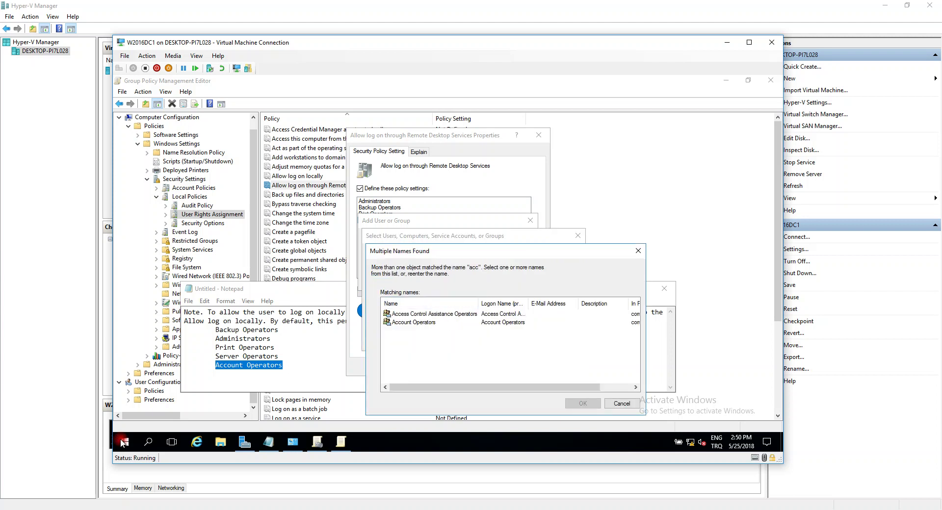
{"action": "key", "text": "Down"}
{"action": "key", "text": "Return"}
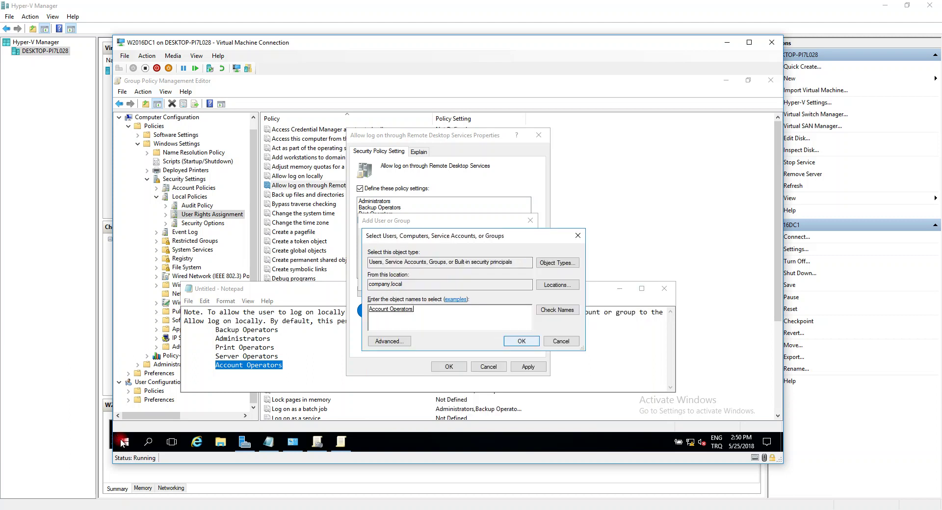
{"action": "key", "text": "Return"}
{"action": "key", "text": "Return"}
{"action": "key", "text": "alt+a"}
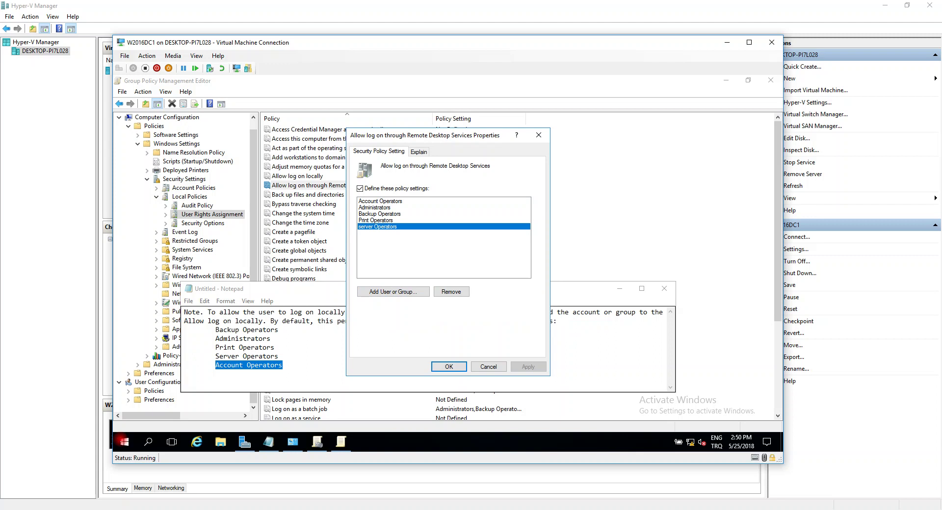
Open Active Directory Users and Computers by running dsa.msc.
{"action": "right_click", "coordinate": [123, 442]}
{"action": "key", "text": "r"}
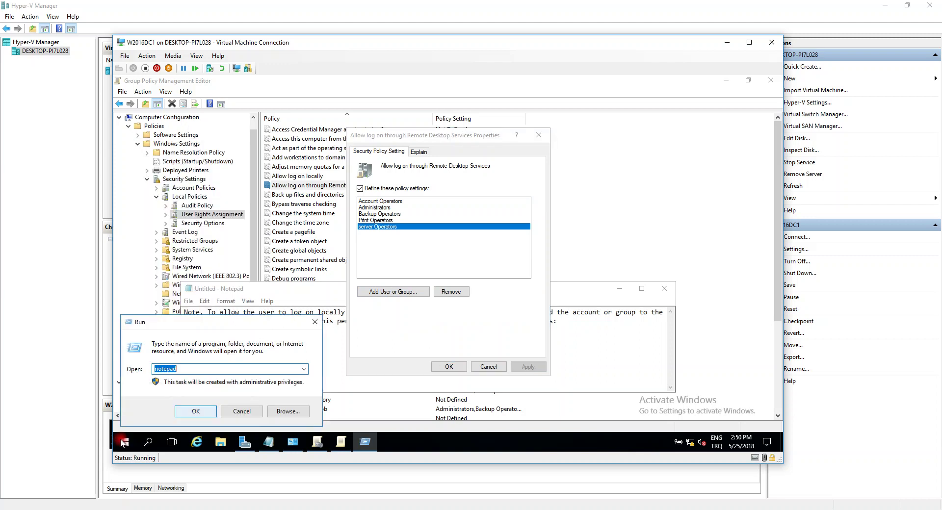
{"action": "type", "text": "dsa.msc"}
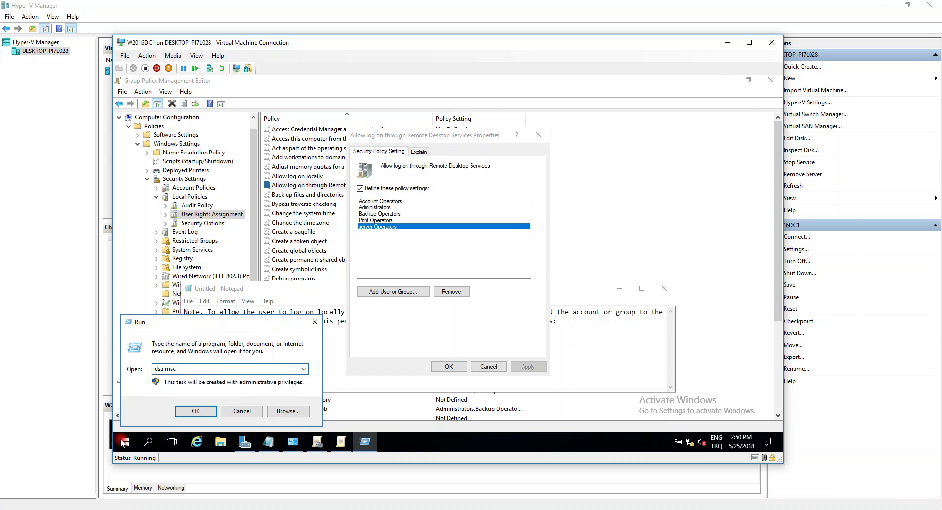
{"action": "key", "text": "Return"}
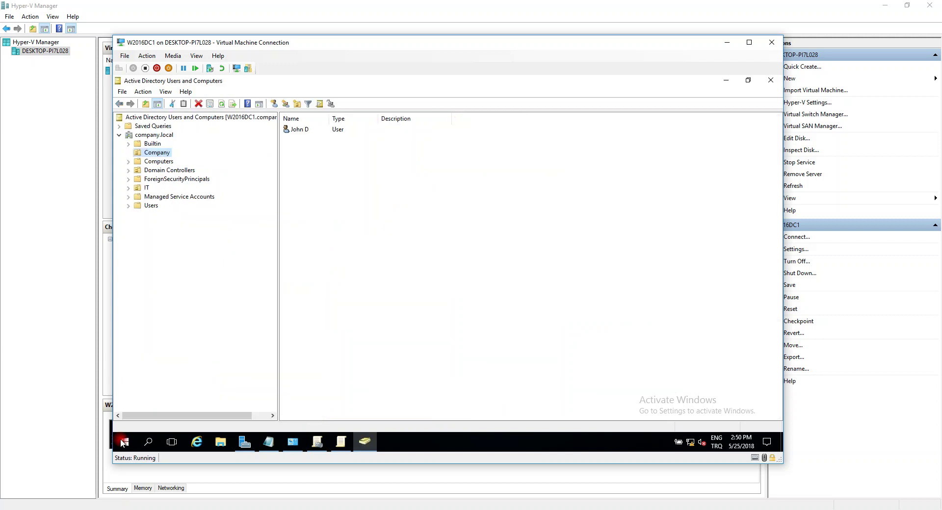
Create a global security group named "Domain Controller Access" in the IT organizational unit.
{"action": "key", "text": "i"}
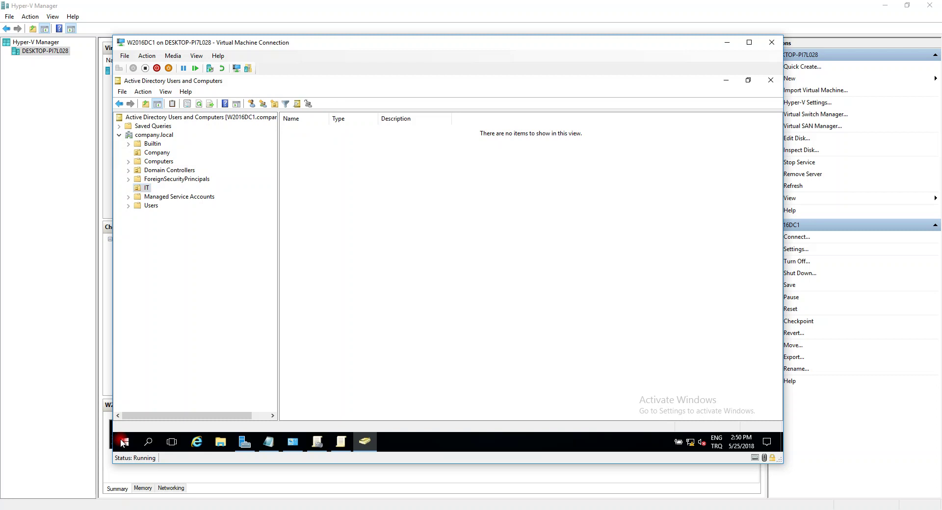
{"action": "right_click", "coordinate": [302, 145]}
{"action": "mouse_move", "coordinate": [344, 188]}
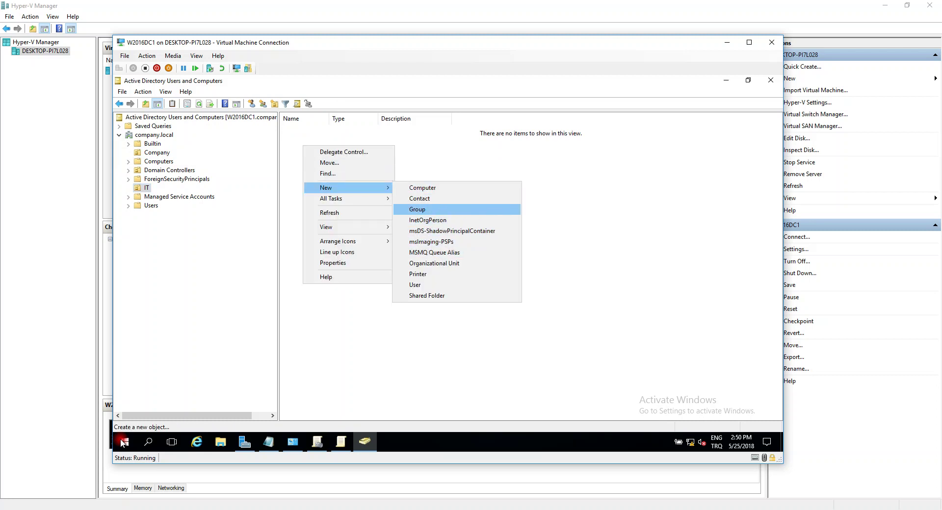
{"action": "left_click", "coordinate": [417, 209]}
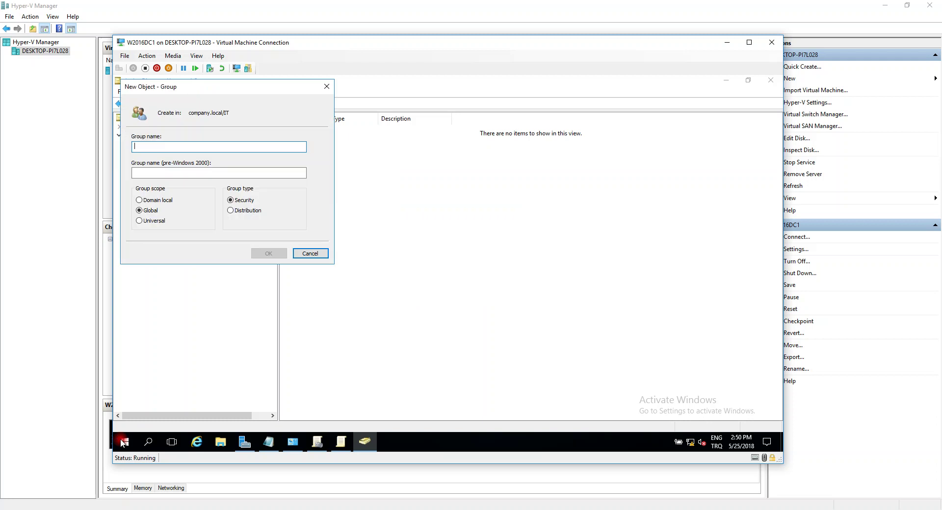
{"action": "type", "text": "R"}
{"action": "key", "text": "BackSpace"}
{"action": "type", "text": "D"}
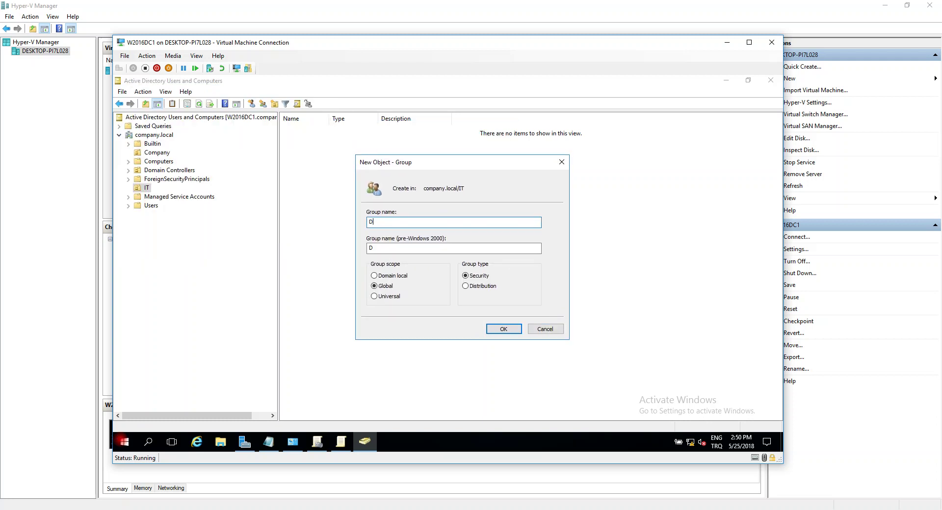
{"action": "type", "text": "omain Controo"}
{"action": "key", "text": "BackSpace"}
{"action": "type", "text": "ler Access"}
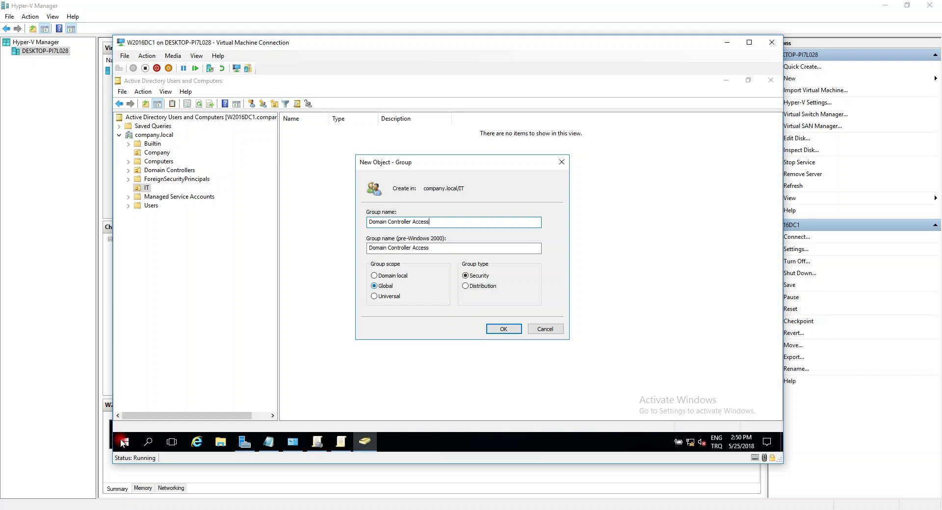
{"action": "key", "text": "Return"}
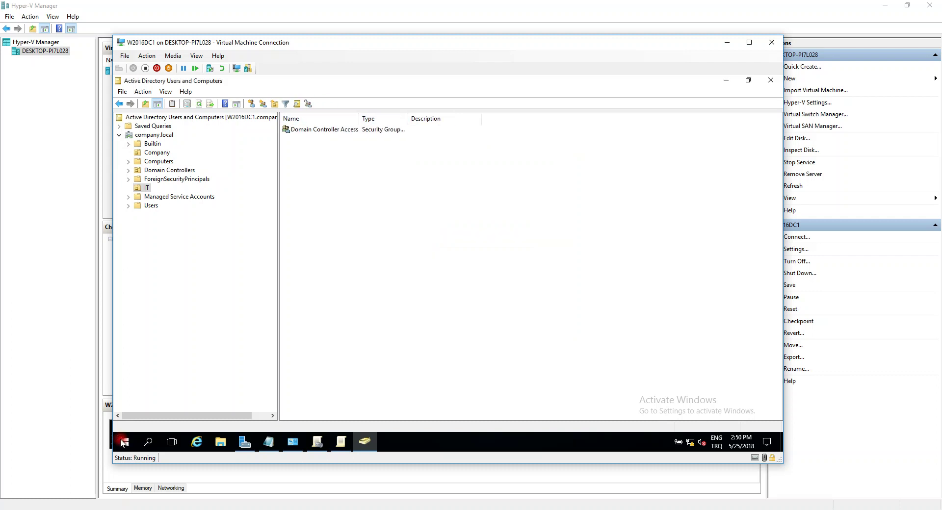
Add the user account from the Company organizational unit as a member of the Domain Controller Access group.
{"action": "key", "text": "Return"}
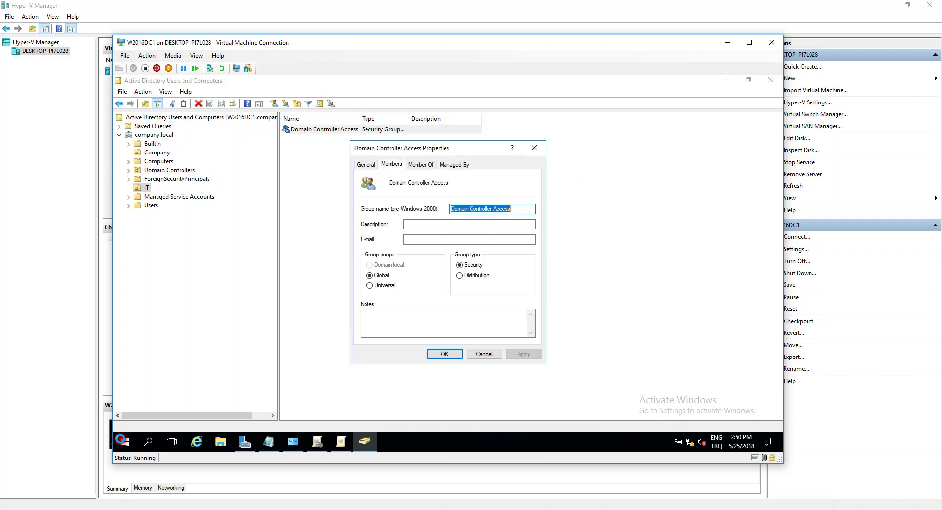
{"action": "key", "text": "ctrl+Tab"}
{"action": "key", "text": "Tab"}
{"action": "key", "text": "space"}
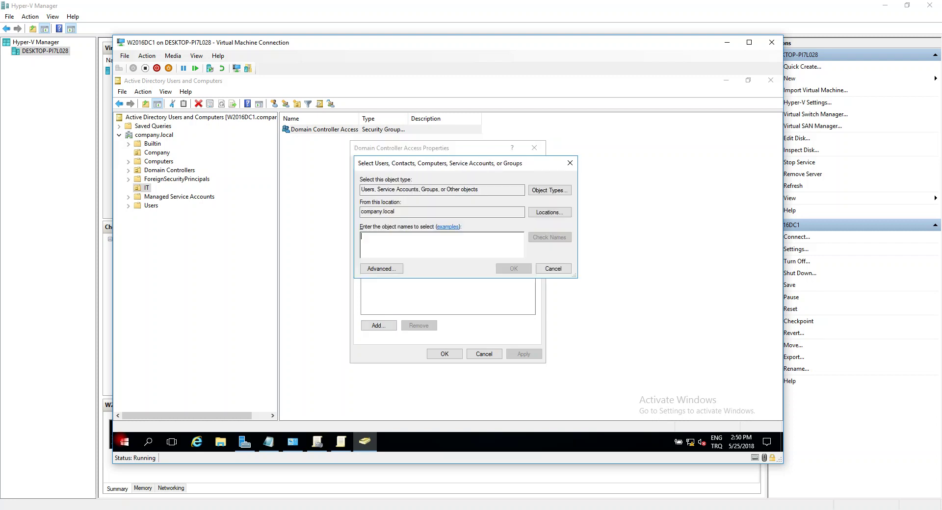
{"action": "type", "text": "Johnd"}
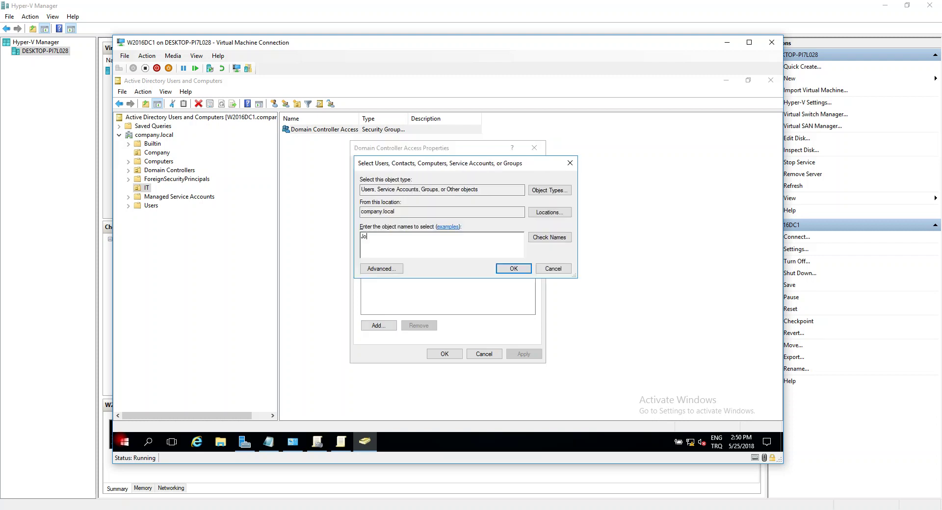
{"action": "key", "text": "alt+k"}
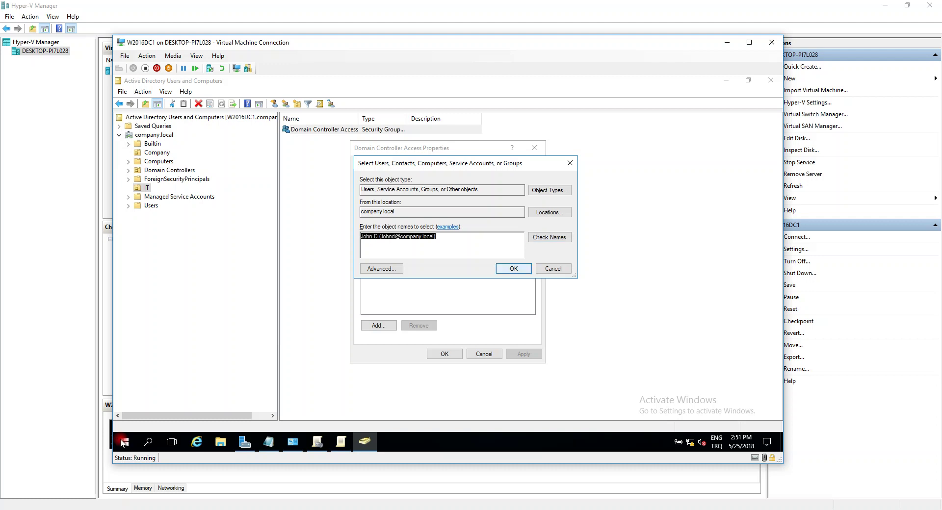
{"action": "key", "text": "Return"}
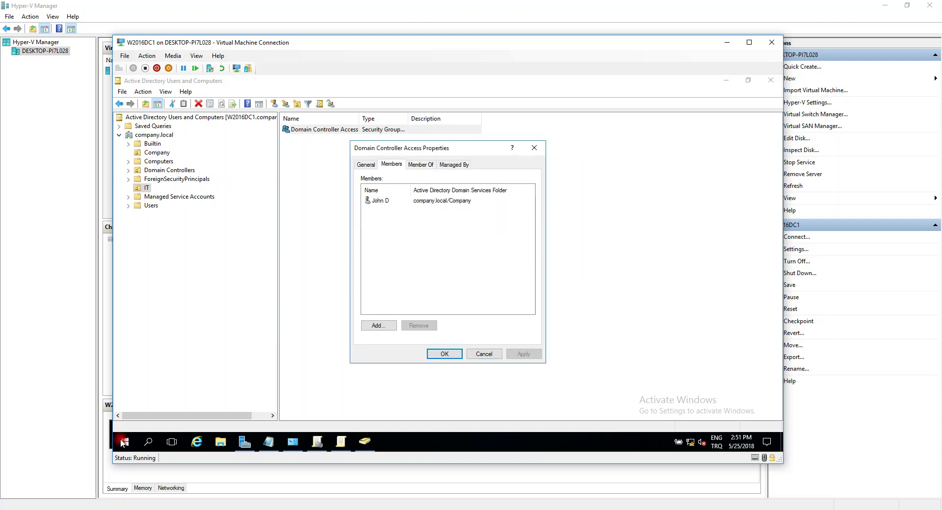
{"action": "key", "text": "Return"}
Switch back to the Group Policy Management Editor and reopen the "Allow log on through Remote Desktop Services" policy.
{"action": "key", "text": "alt+Tab"}
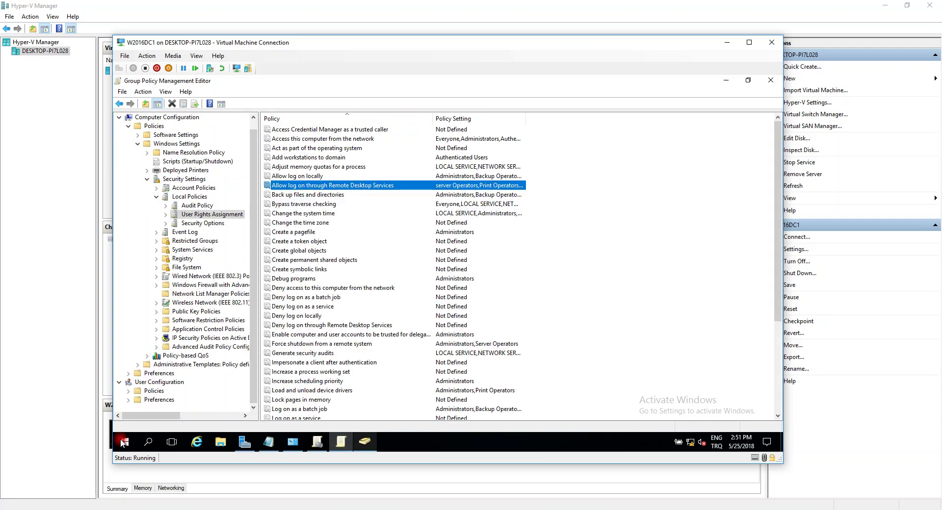
{"action": "key", "text": "alt+Tab"}
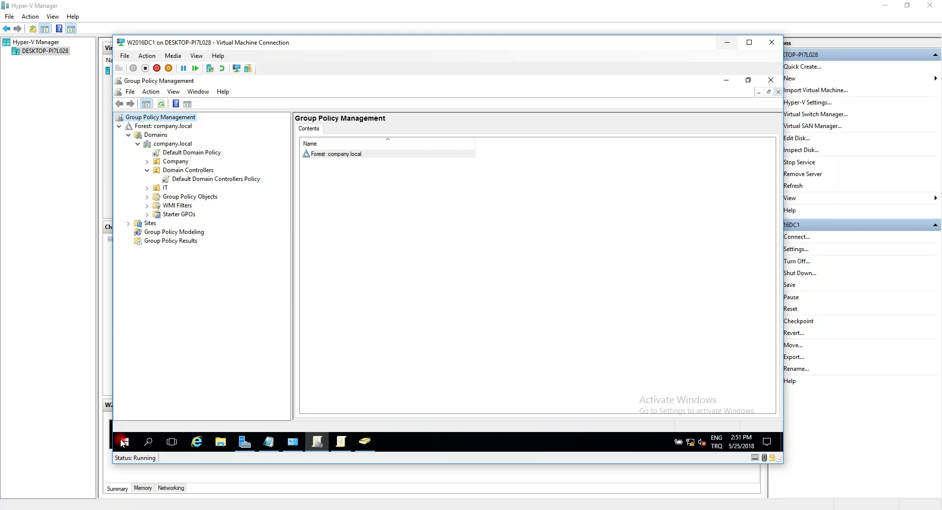
{"action": "key", "text": "alt+Tab"}
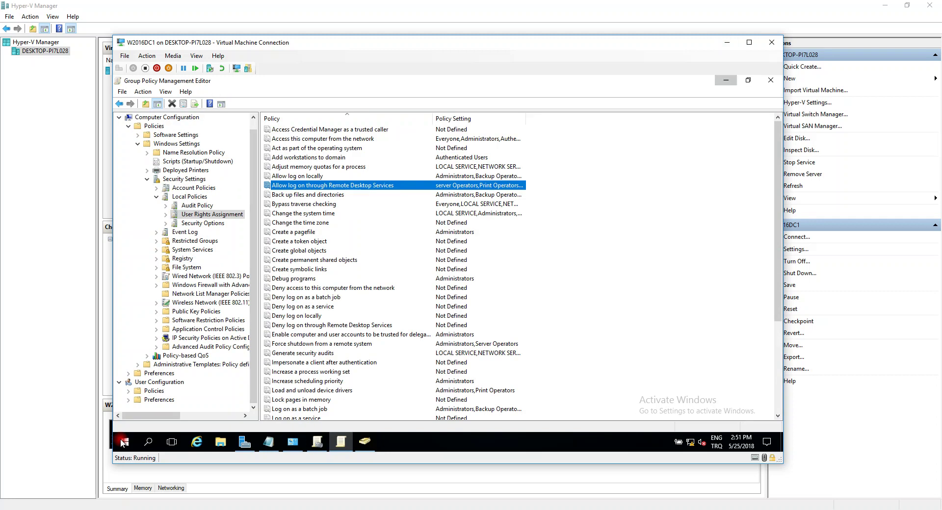
{"action": "key", "text": "Return"}
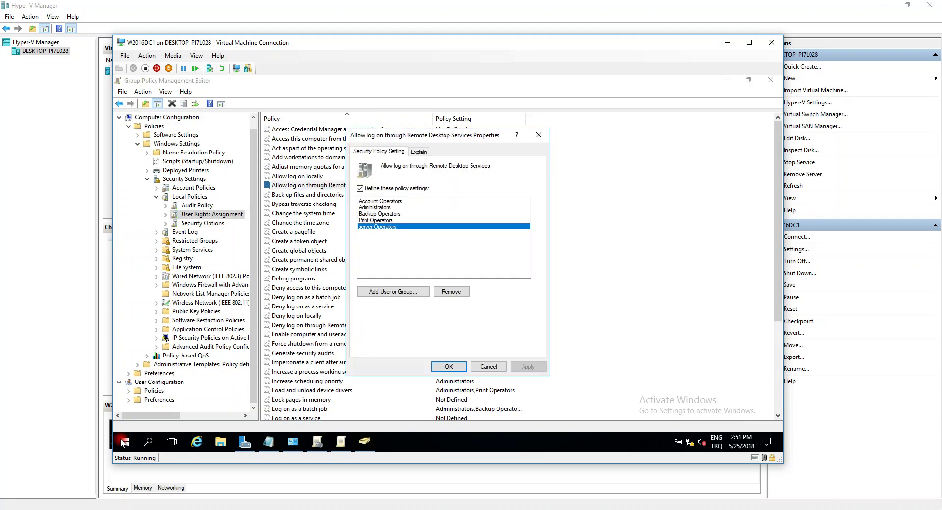
Add the Domain Controller Access group from company.local to the "Allow log on through Remote Desktop Services" policy and apply the change.
{"action": "key", "text": "Up"}
{"action": "key", "text": "Tab"}
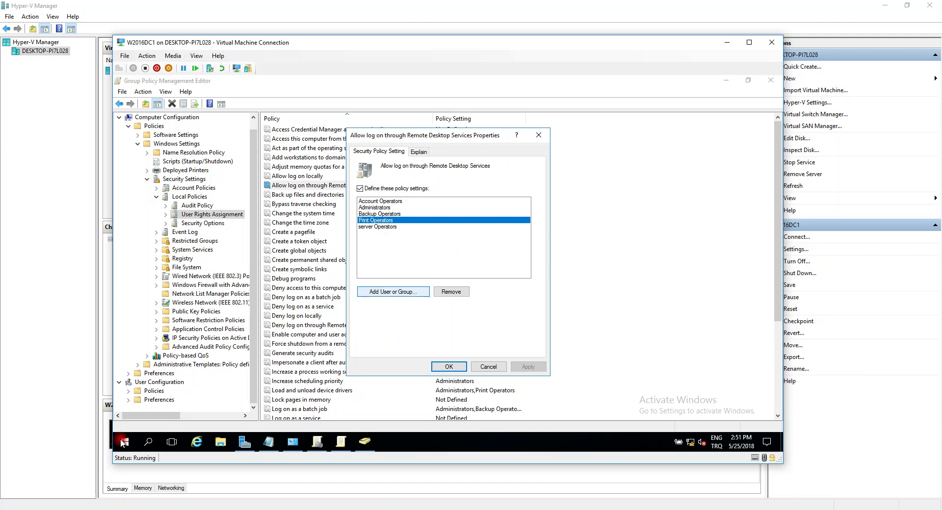
{"action": "key", "text": "space"}
{"action": "key", "text": "Tab"}
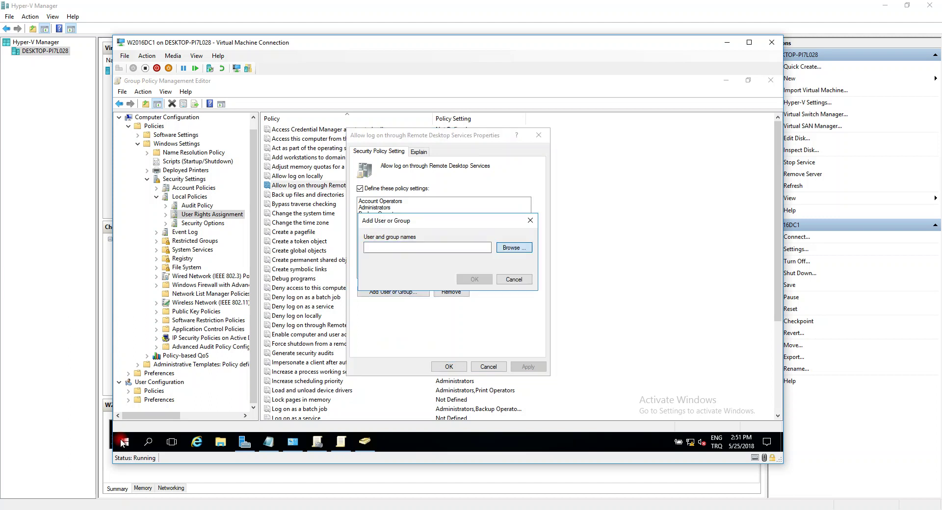
{"action": "key", "text": "space"}
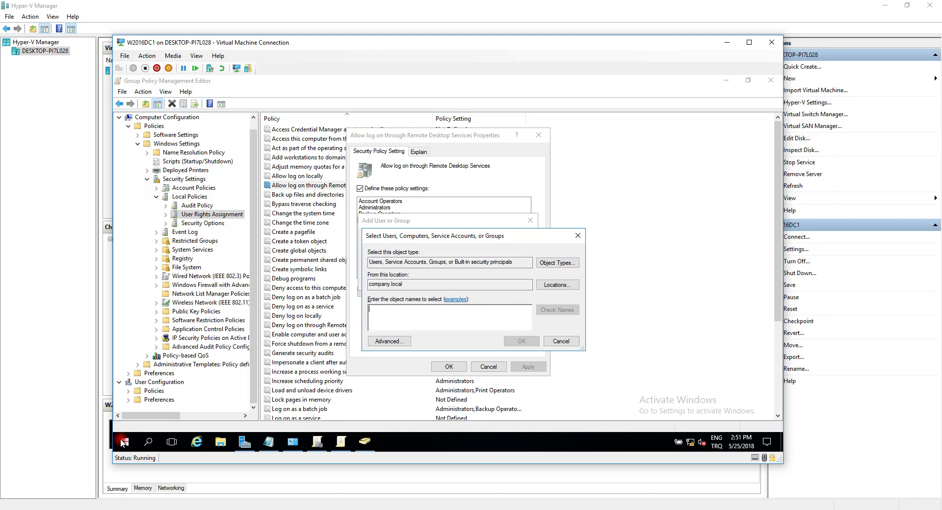
{"action": "type", "text": "Domain Con"}
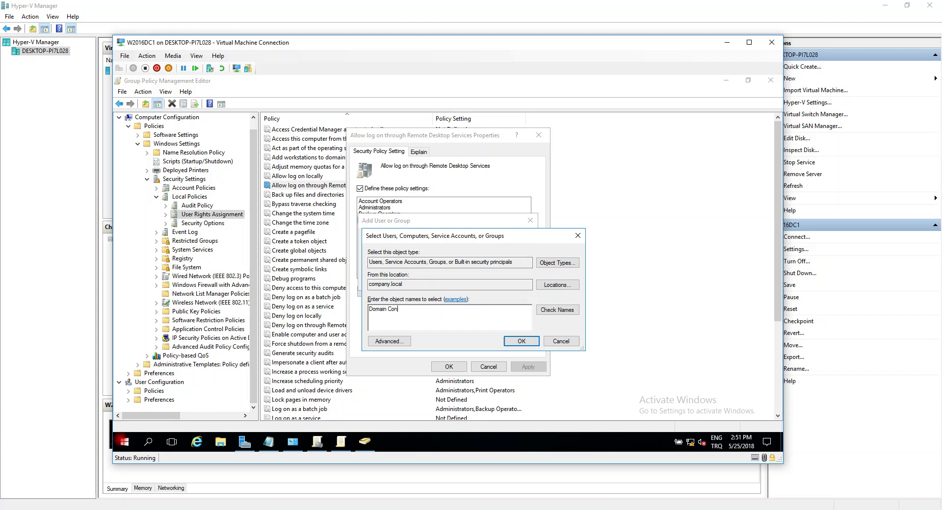
{"action": "type", "text": "troller"}
{"action": "key", "text": "Return"}
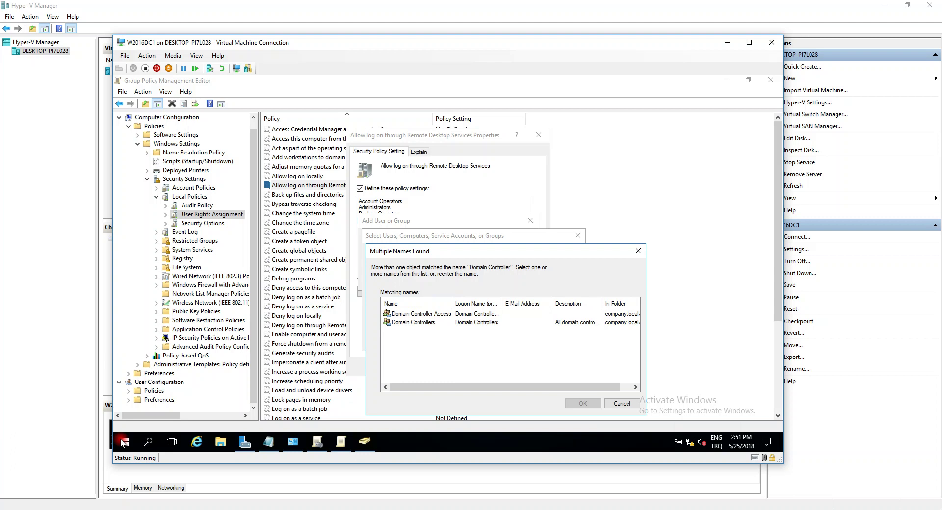
{"action": "key", "text": "Down"}
{"action": "key", "text": "Return"}
{"action": "key", "text": "Return"}
{"action": "key", "text": "Tab"}
{"action": "key", "text": "Return"}
{"action": "key", "text": "alt+a"}
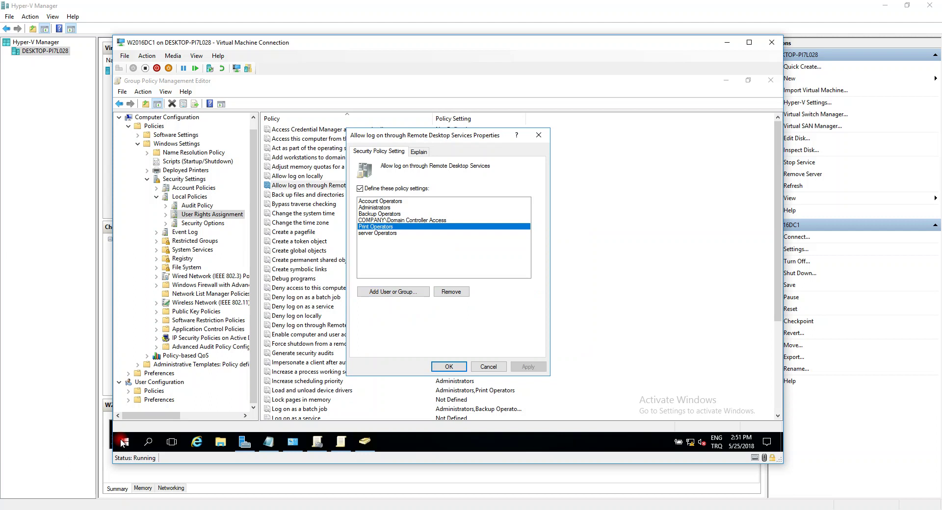
Replace the lowercase "server Operators" entry in the policy with the domain's Server Operators group, and save the policy settings.
{"action": "key", "text": "alt+r"}
{"action": "key", "text": "alt+r"}
{"action": "key", "text": "alt+u"}
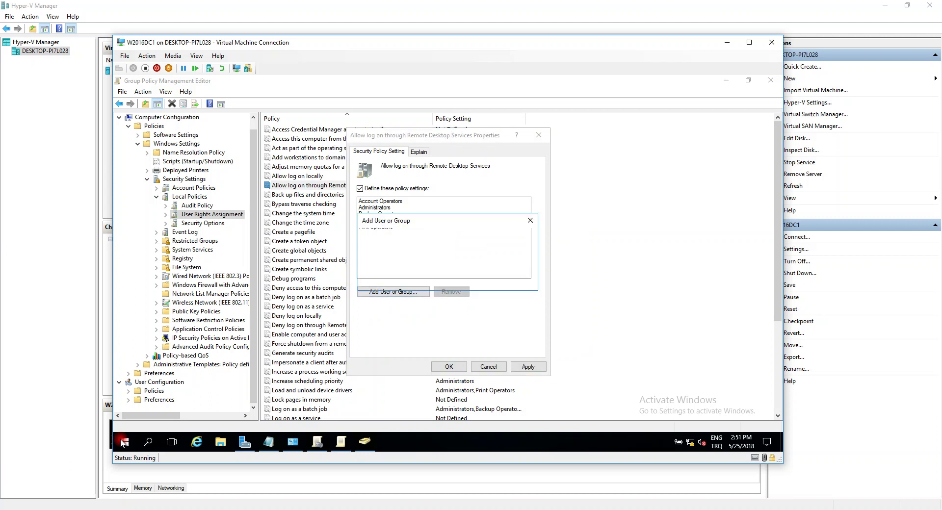
{"action": "key", "text": "Tab"}
{"action": "key", "text": "Return"}
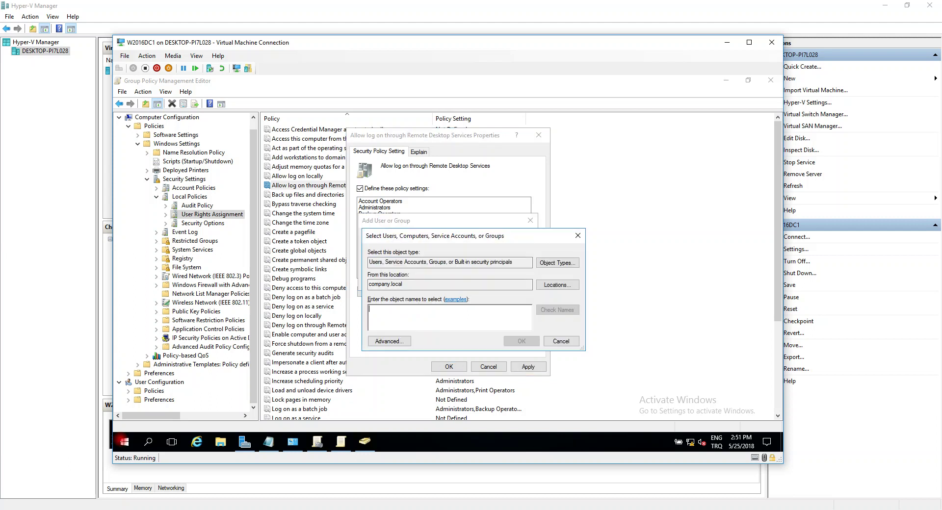
{"action": "type", "text": "Server"}
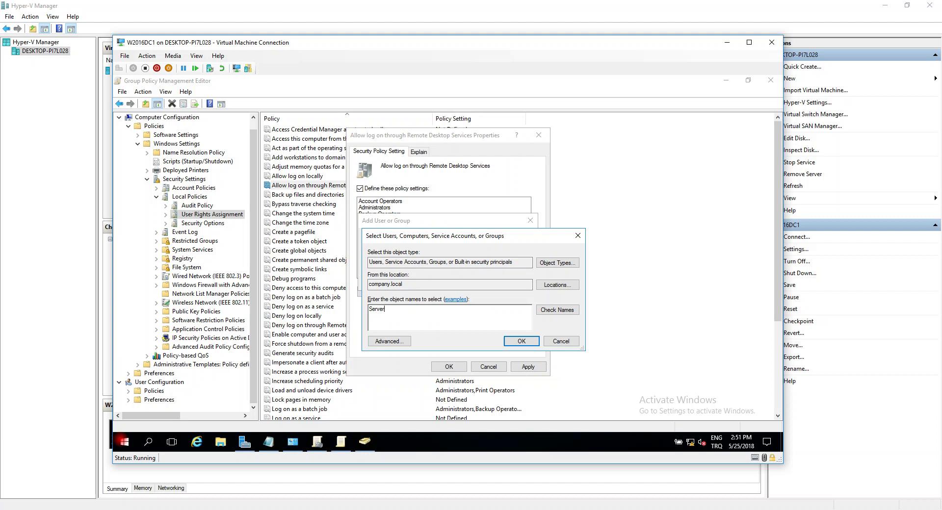
{"action": "type", "text": " Operators"}
{"action": "key", "text": "alt+c"}
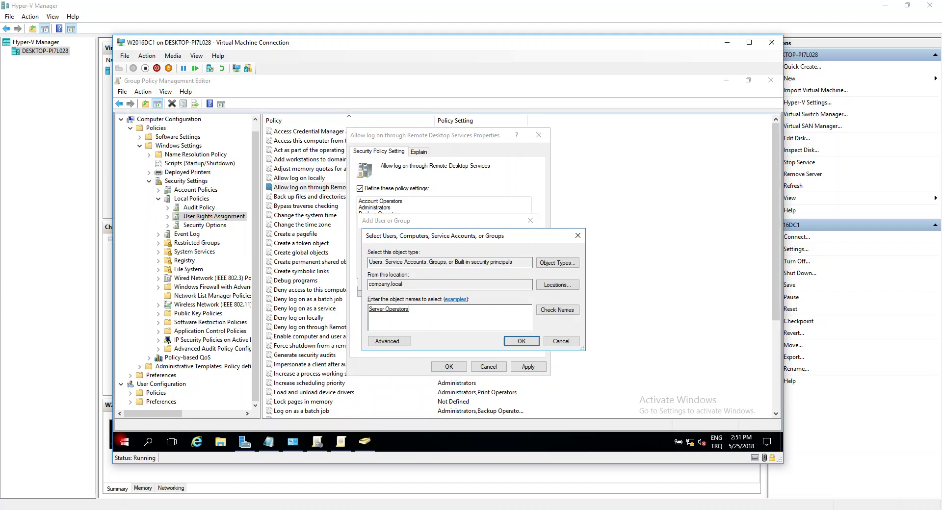
{"action": "key", "text": "Return"}
{"action": "key", "text": "Return"}
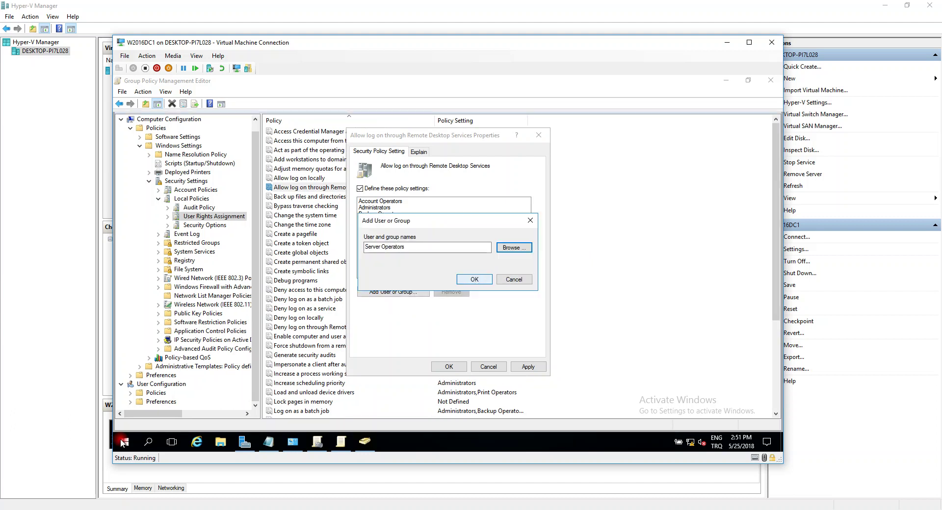
{"action": "key", "text": "alt+a"}
{"action": "key", "text": "Return"}
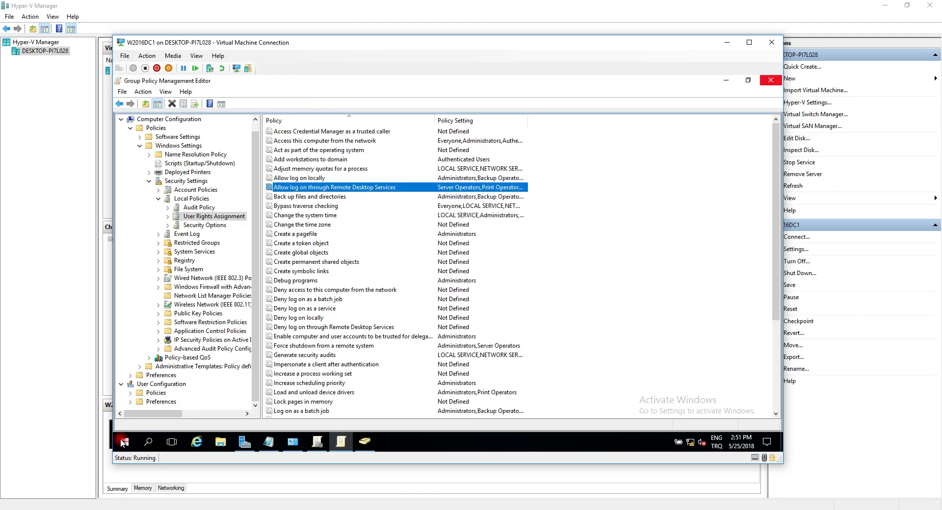
Close the Group Policy Management Editor and Active Directory Users and Computers, then refresh the Group Policy Management console.
{"action": "left_click", "coordinate": [771, 80]}
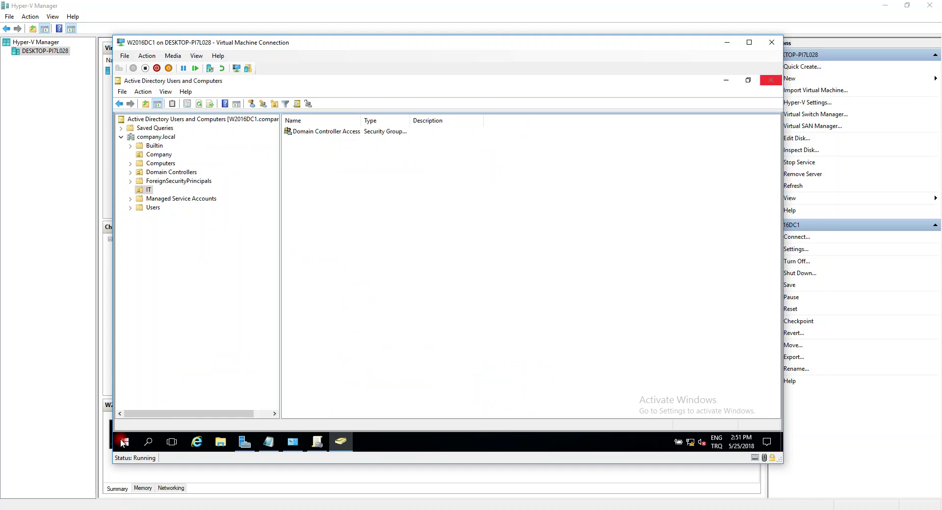
{"action": "key", "text": "alt+F4"}
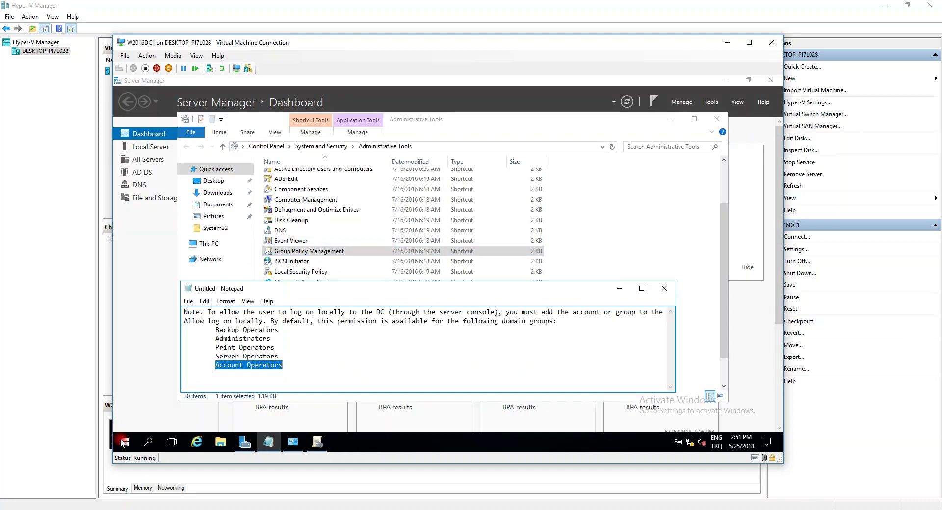
{"action": "key", "text": "alt+Tab"}
{"action": "key", "text": "shift+F10"}
{"action": "key", "text": "Down"}
{"action": "key", "text": "Down"}
{"action": "key", "text": "Down"}
{"action": "key", "text": "Down"}
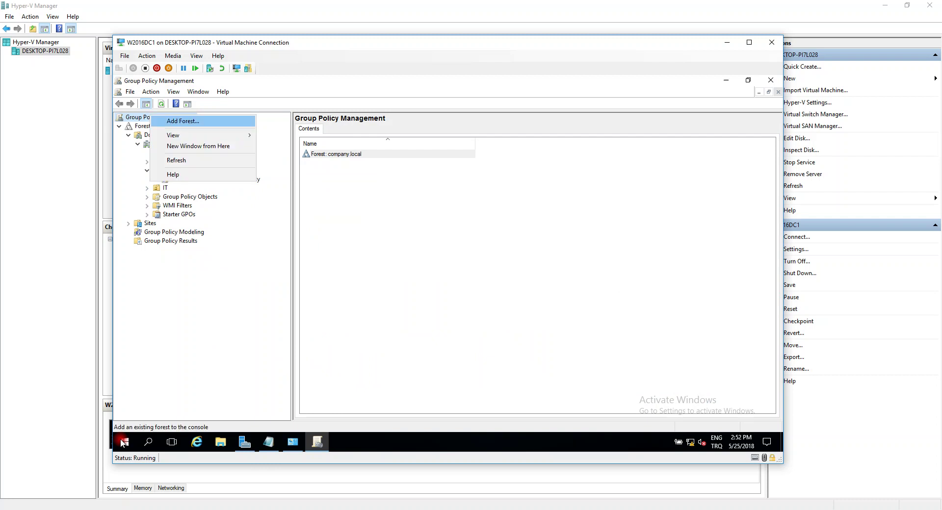
{"action": "key", "text": "Return"}
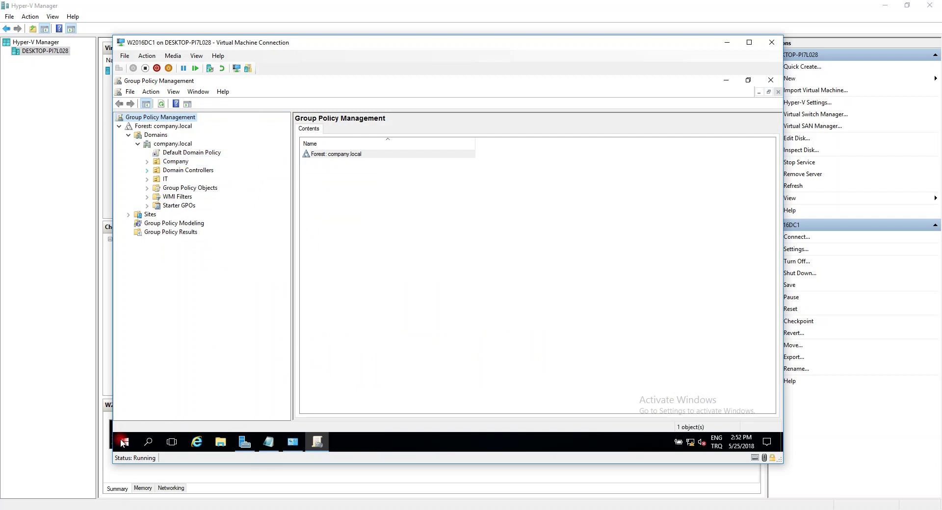
Open the Default Domain Controllers Policy linked under the Domain Controllers organizational unit in company.local.
{"action": "key", "text": "Down"}
{"action": "key", "text": "Down"}
{"action": "key", "text": "Down"}
{"action": "key", "text": "Down"}
{"action": "key", "text": "Down"}
{"action": "key", "text": "Down"}
{"action": "key", "text": "Down"}
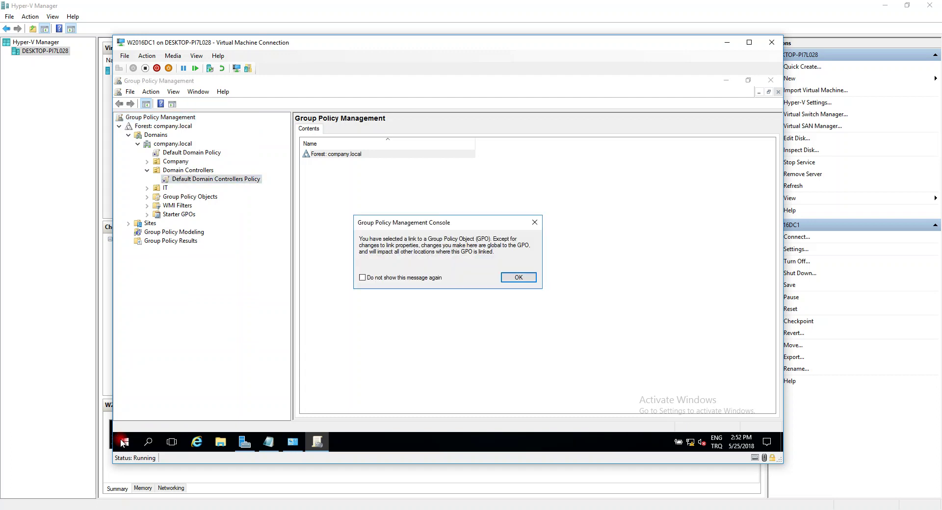
{"action": "key", "text": "Return"}
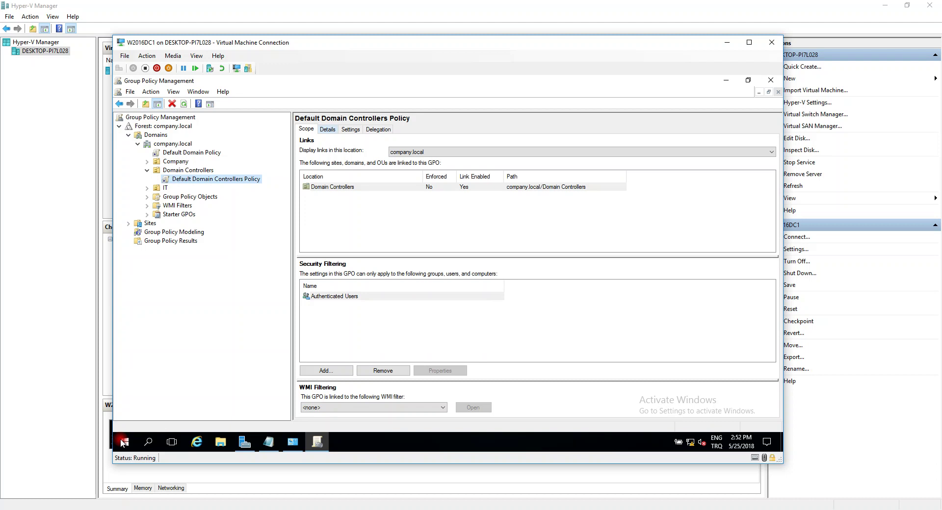
Display the policy's settings report, adding about:security_mmc.exe to the trusted sites, and review the user rights assignments.
{"action": "key", "text": "ctrl+Tab"}
{"action": "key", "text": "ctrl+Tab"}
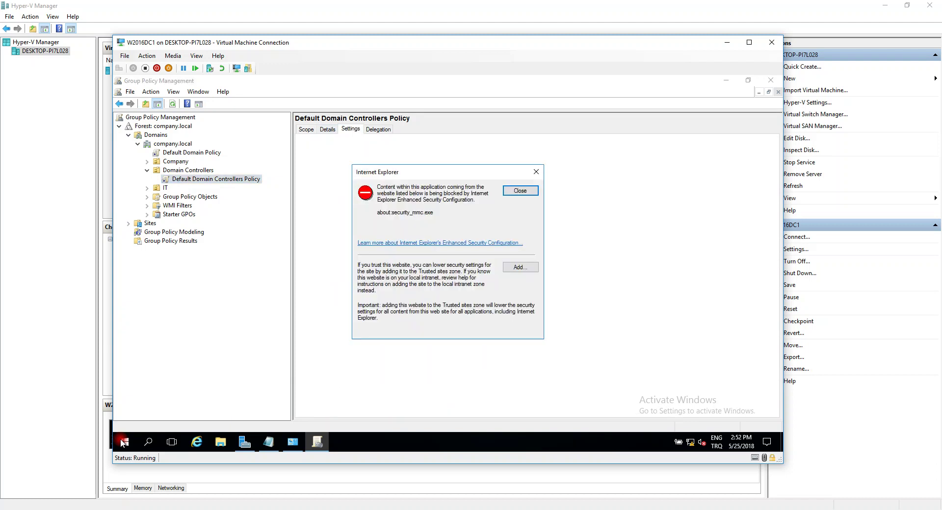
{"action": "key", "text": "Tab"}
{"action": "key", "text": "Return"}
{"action": "key", "text": "Tab"}
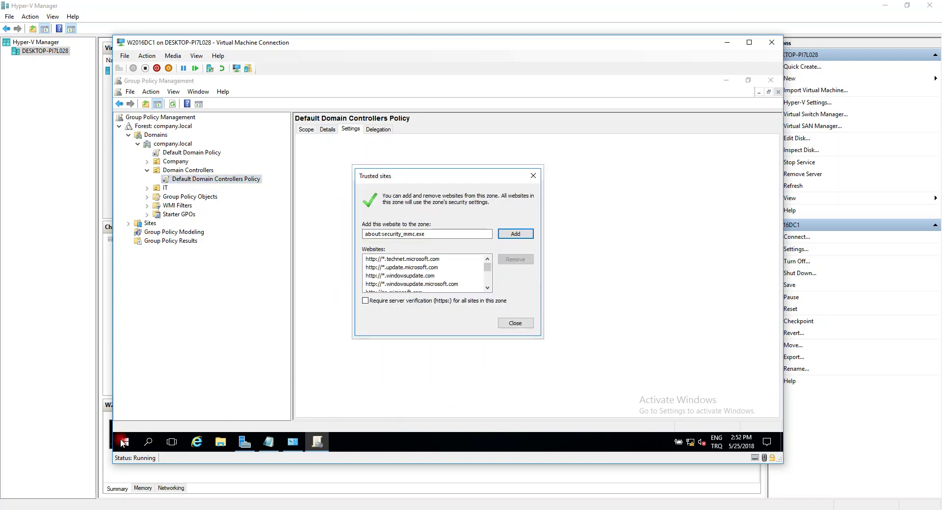
{"action": "key", "text": "Return"}
{"action": "key", "text": "Return"}
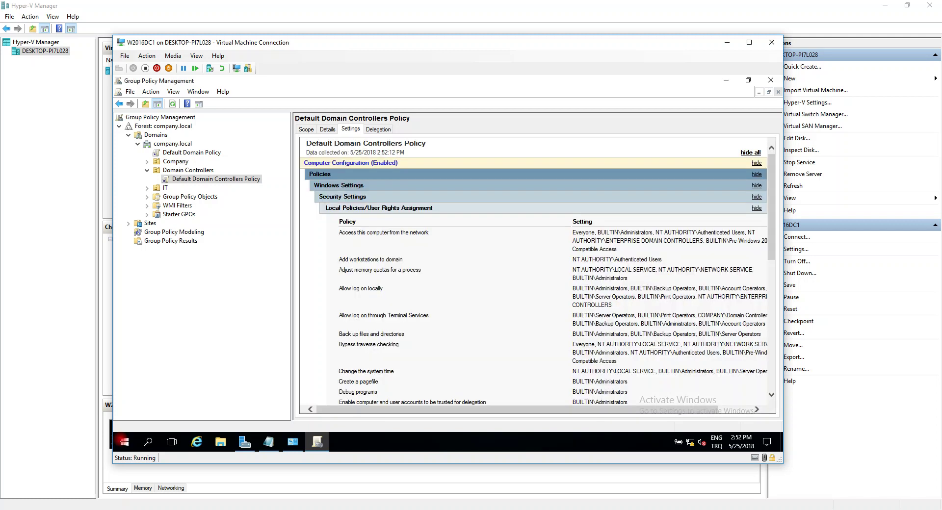
{"action": "scroll", "coordinate": [122, 442], "scroll_direction": "down", "scroll_amount": 1}
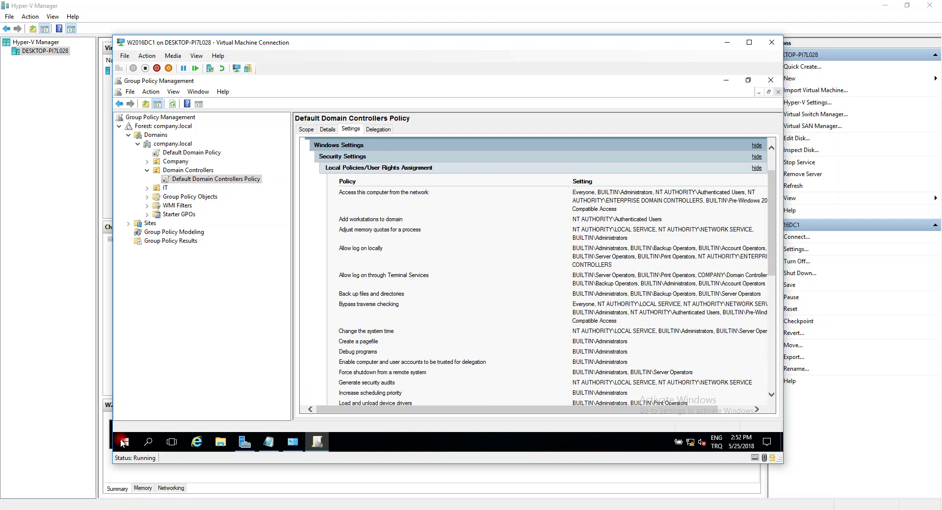
{"action": "scroll", "coordinate": [537, 271], "scroll_direction": "down", "scroll_amount": 3}
{"action": "scroll", "coordinate": [538, 271], "scroll_direction": "down", "scroll_amount": 3}
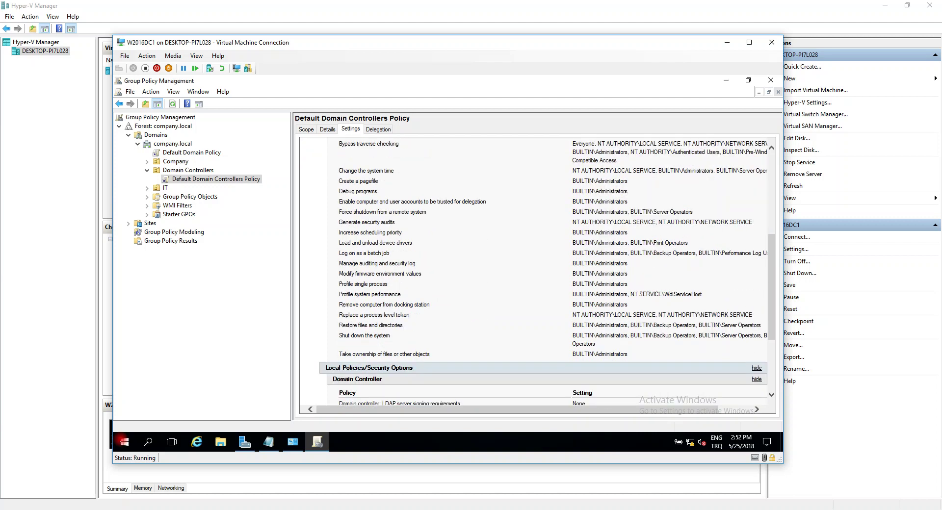
{"action": "scroll", "coordinate": [537, 271], "scroll_direction": "down", "scroll_amount": 5}
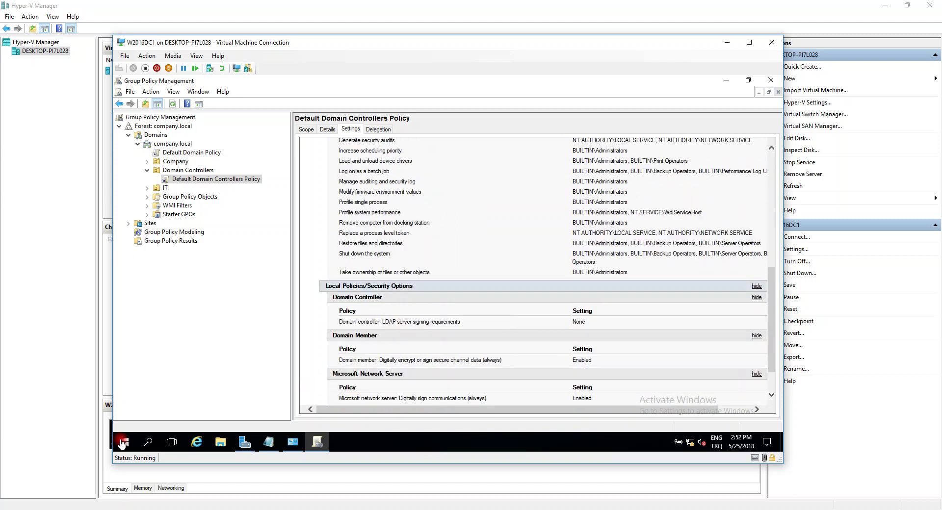
{"action": "scroll", "coordinate": [537, 271], "scroll_direction": "up", "scroll_amount": 9}
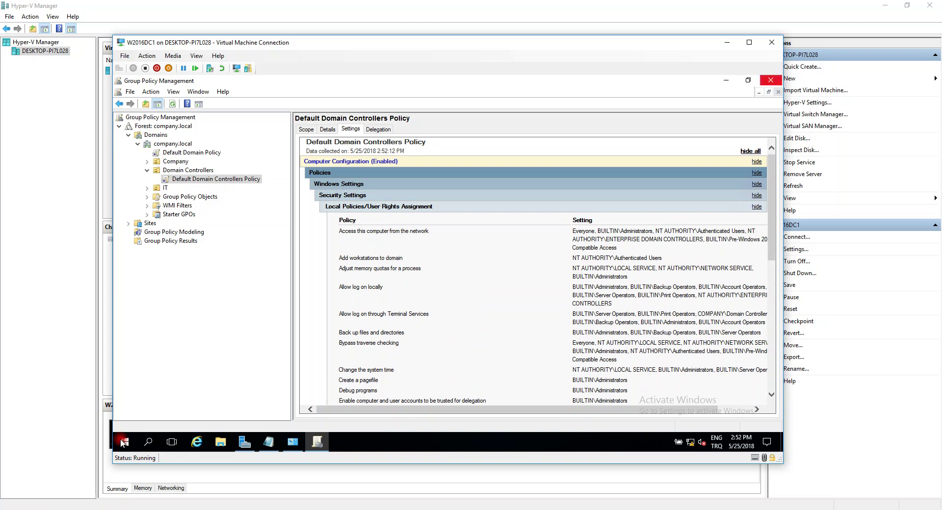
Close Group Policy Management, the Notepad note without saving, Administrative Tools and Server Manager.
{"action": "left_click", "coordinate": [770, 80]}
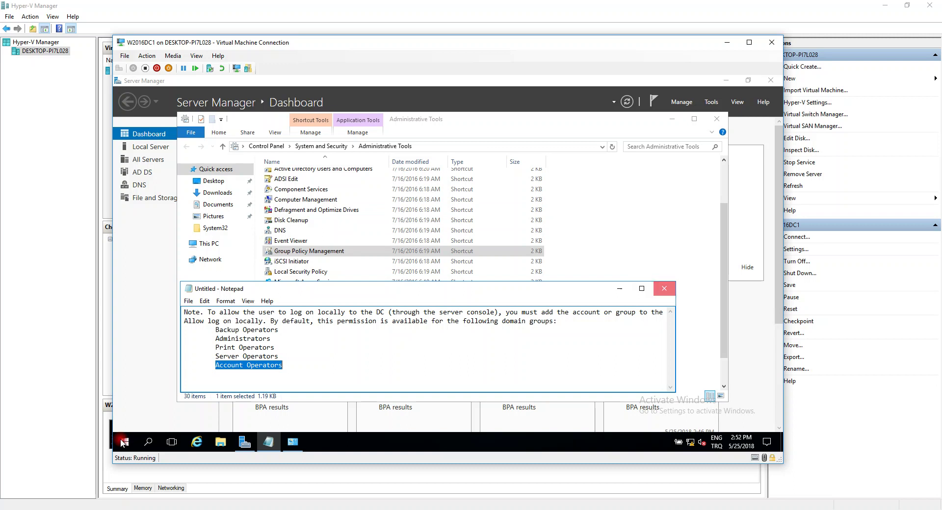
{"action": "left_click", "coordinate": [664, 288]}
{"action": "left_click", "coordinate": [464, 259]}
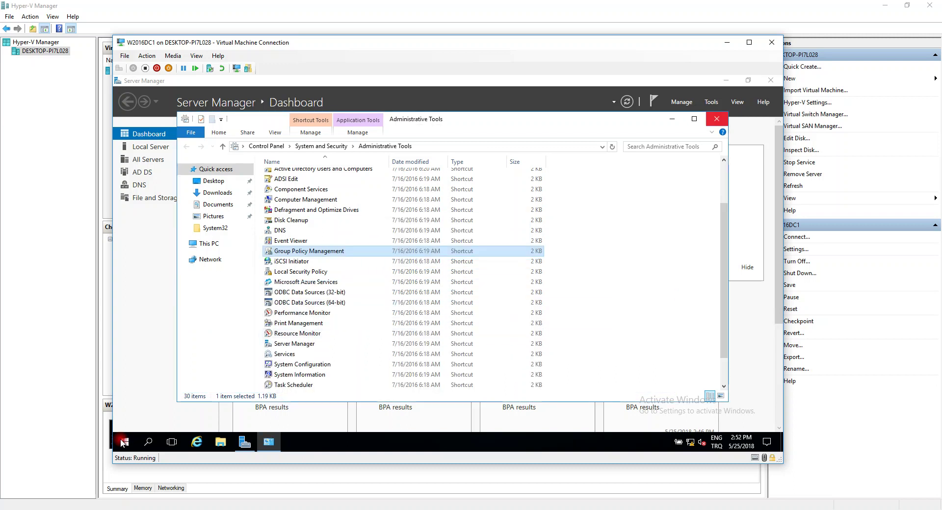
{"action": "left_click", "coordinate": [716, 119]}
{"action": "left_click", "coordinate": [771, 80]}
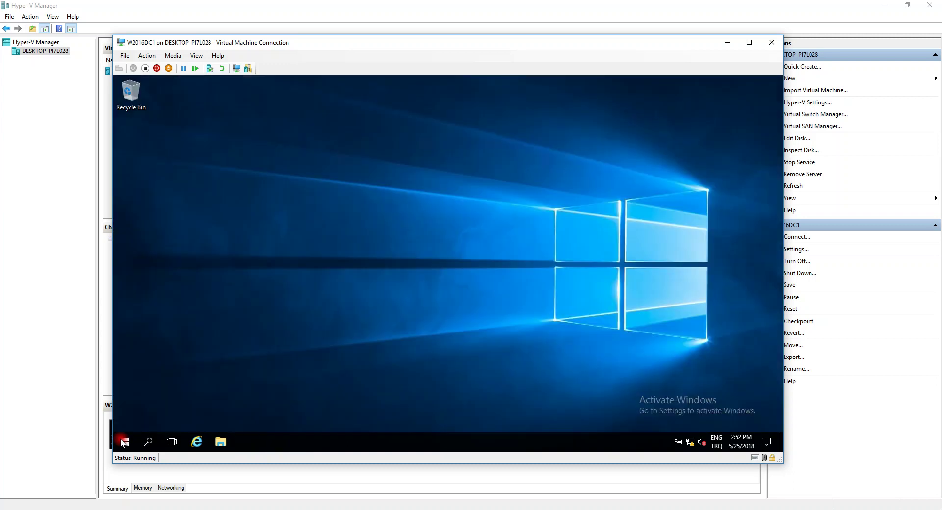
Sign the administrator out of the domain controller.
{"action": "right_click", "coordinate": [123, 443]}
{"action": "key", "text": "u"}
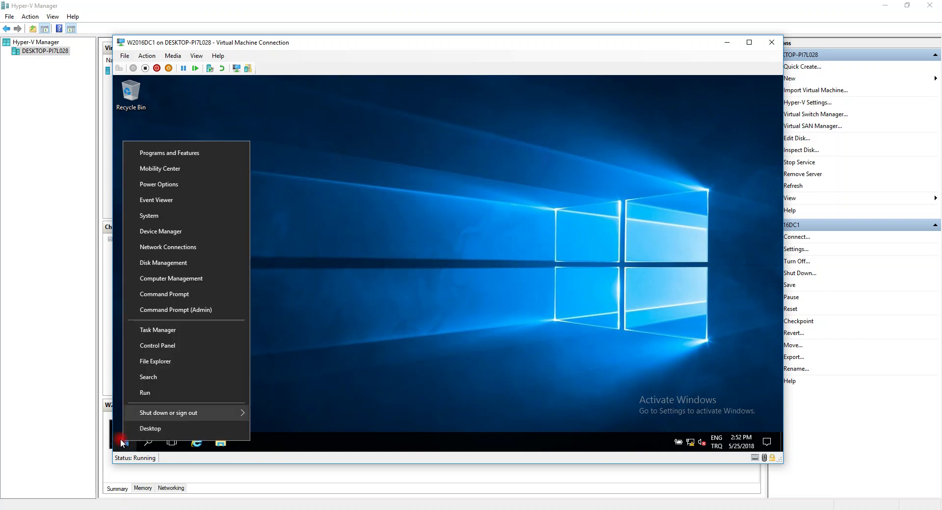
{"action": "key", "text": "Up"}
{"action": "key", "text": "Up"}
{"action": "key", "text": "Down"}
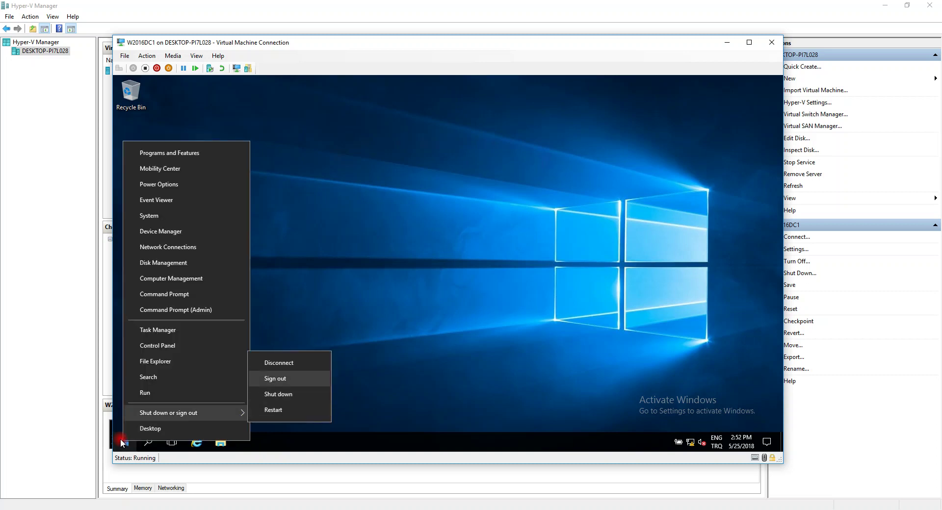
{"action": "key", "text": "Return"}
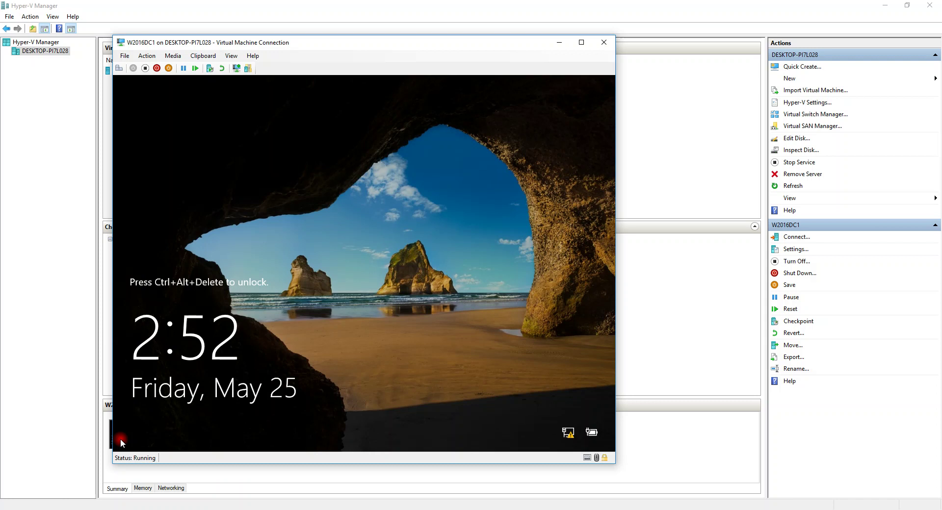
Unlock the virtual machine's lock screen to reach the sign-in screen.
{"action": "key", "text": "alt"}
{"action": "key", "text": "Right"}
{"action": "key", "text": "Down"}
{"action": "key", "text": "Down"}
{"action": "key", "text": "Return"}
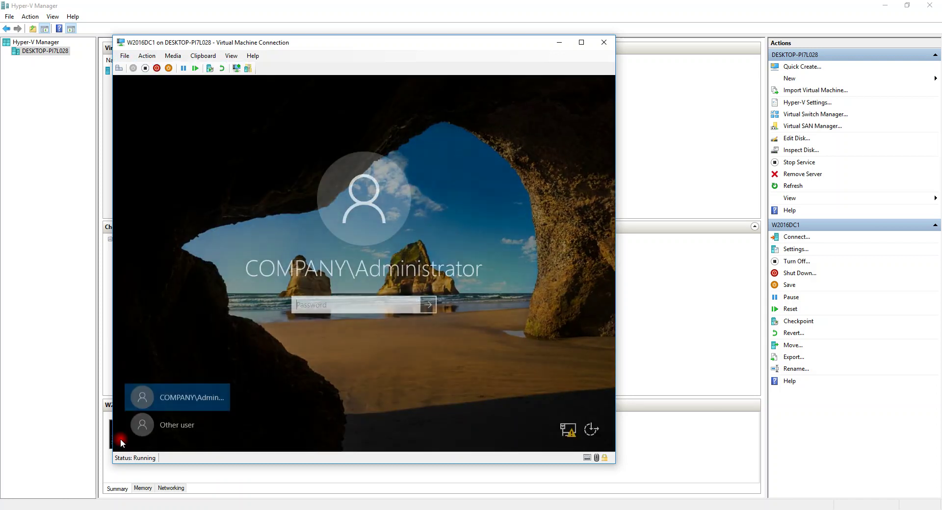
Try to sign in to the COMPANY domain as another user with the member's user name and password.
{"action": "left_click", "coordinate": [121, 439]}
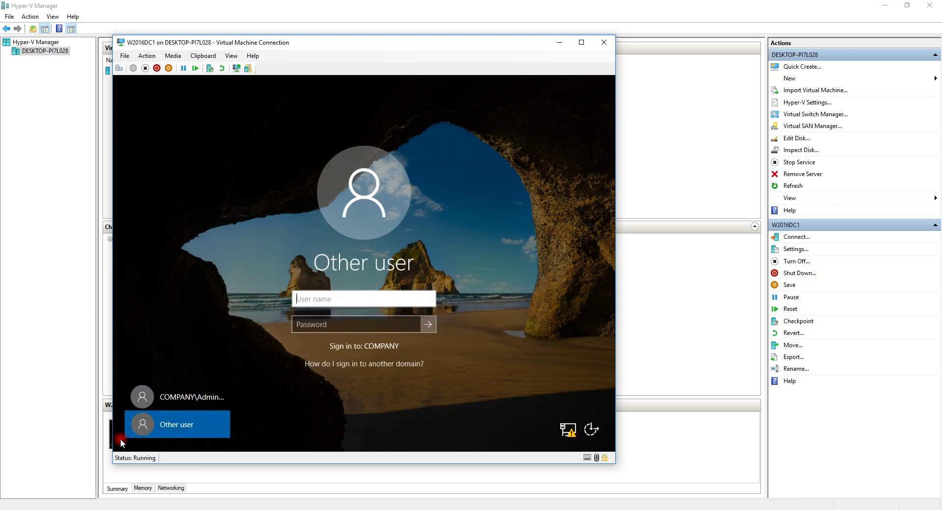
{"action": "type", "text": "J"}
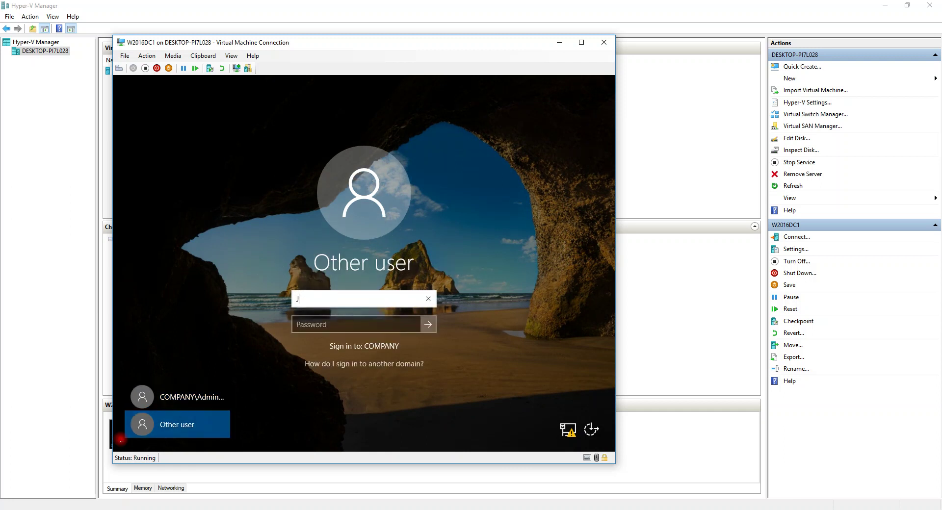
{"action": "type", "text": "ohnd"}
{"action": "key", "text": "Tab"}
{"action": "type", "text": "*******"}
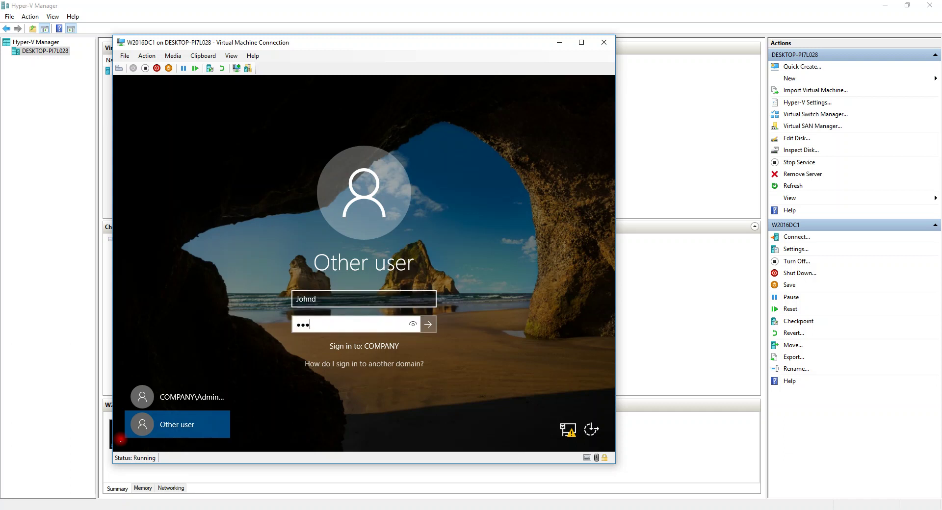
{"action": "type", "text": "**"}
{"action": "key", "text": "Return"}
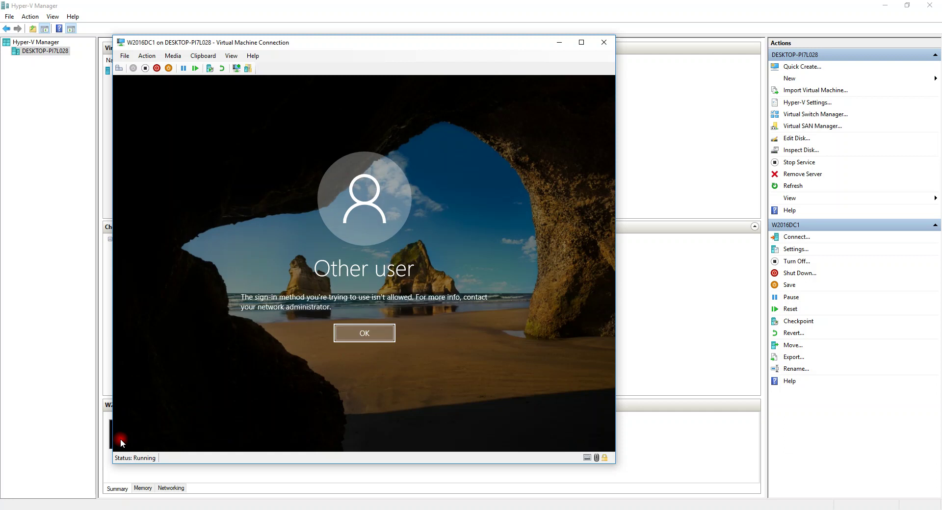
{"action": "key", "text": "Return"}
Sign in to the domain controller as COMPANY\Administrator with the account password.
{"action": "key", "text": "Up"}
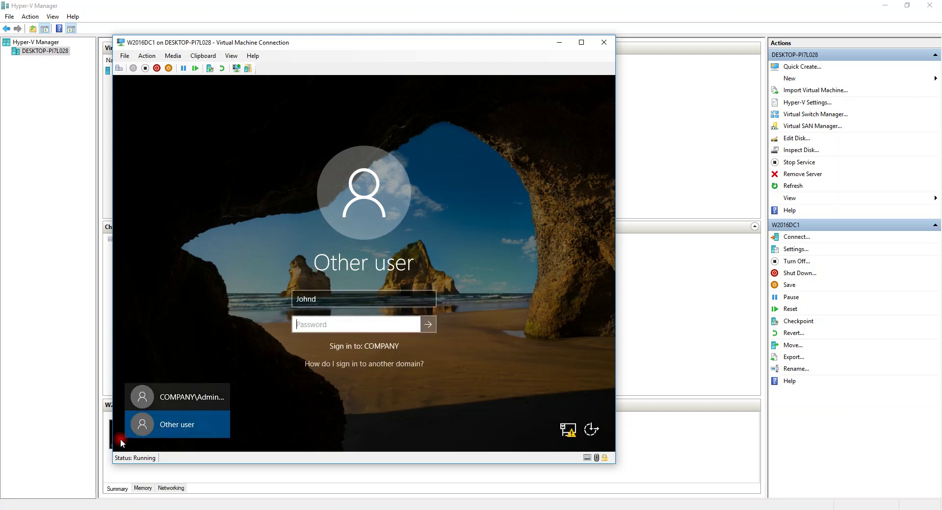
{"action": "type", "text": "••••••••"}
{"action": "key", "text": "Return"}
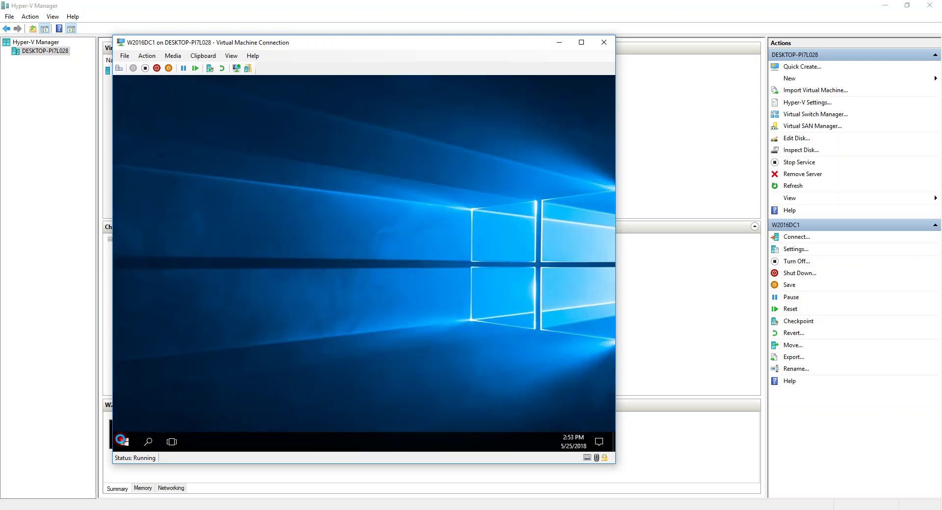
Open a command prompt by running cmd.
{"action": "right_click", "coordinate": [121, 441]}
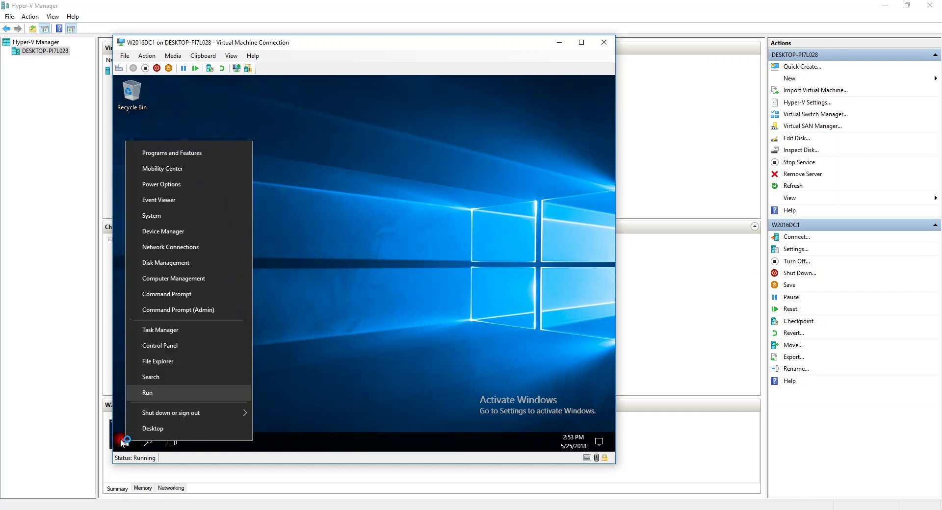
{"action": "key", "text": "Return"}
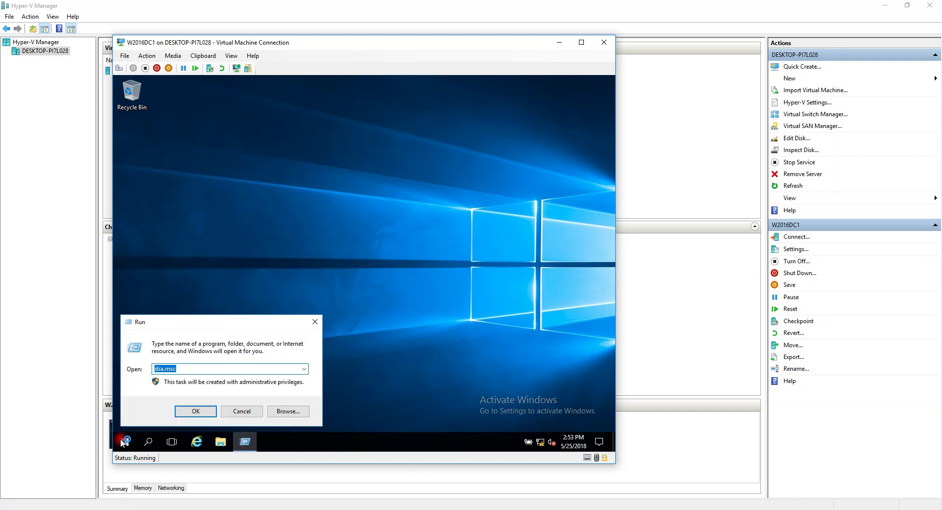
{"action": "type", "text": "cmd"}
{"action": "key", "text": "Return"}
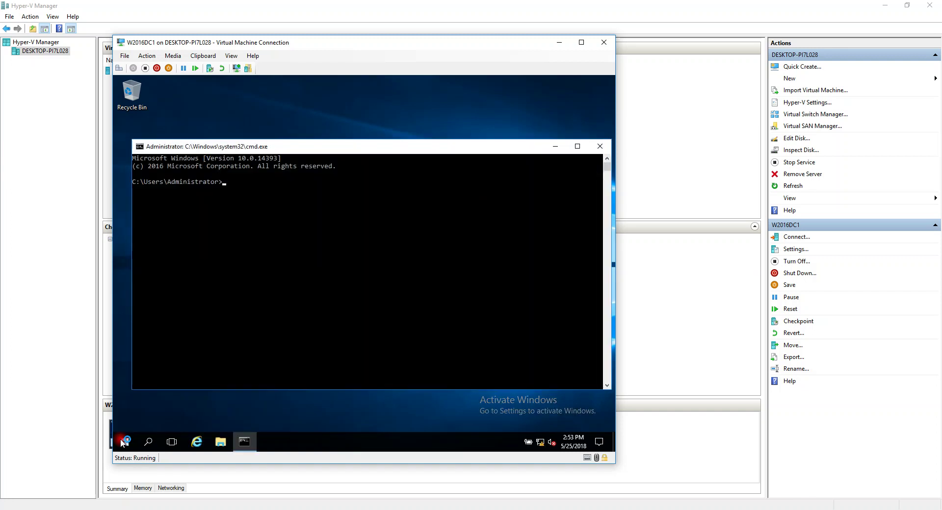
Force a Group Policy refresh with gpupdate /force and exit the command prompt.
{"action": "type", "text": "gp"}
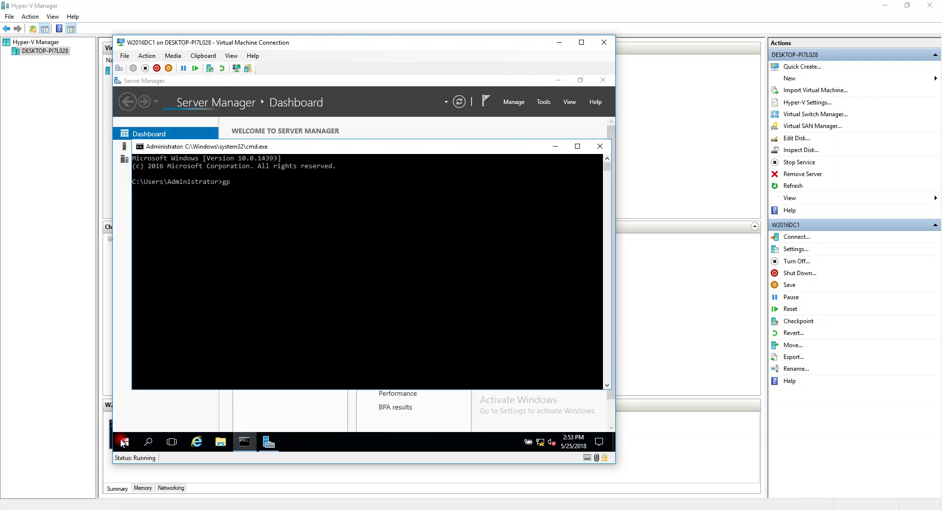
{"action": "type", "text": "update &"}
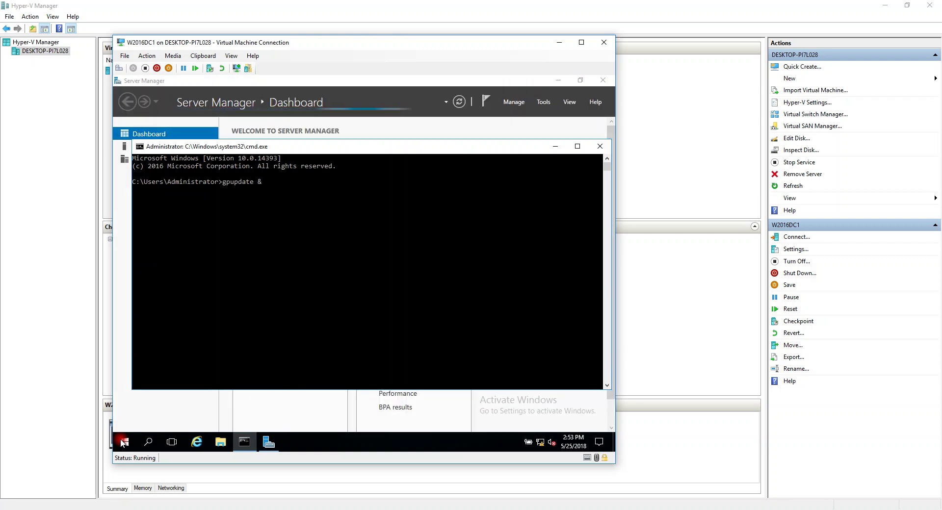
{"action": "key", "text": "BackSpace"}
{"action": "type", "text": "\\"}
{"action": "key", "text": "BackSpace"}
{"action": "type", "text": "/force"}
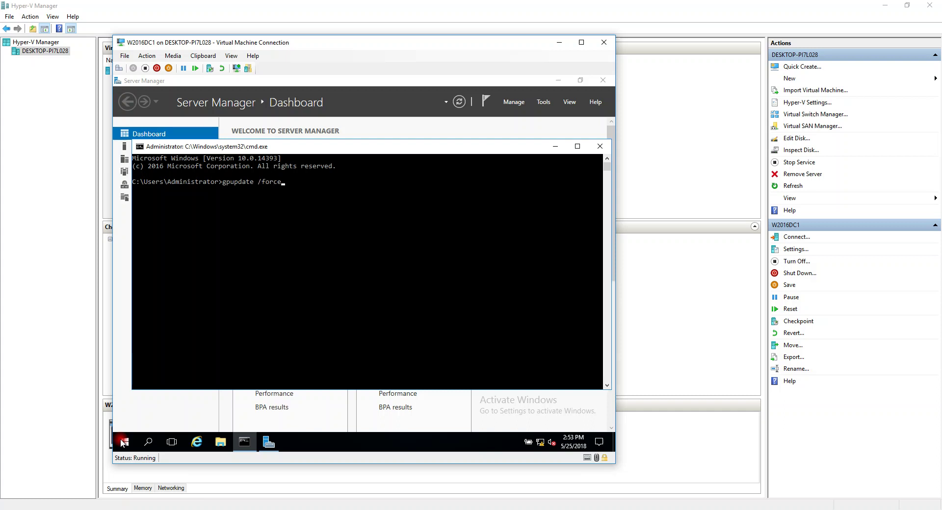
{"action": "key", "text": "Return"}
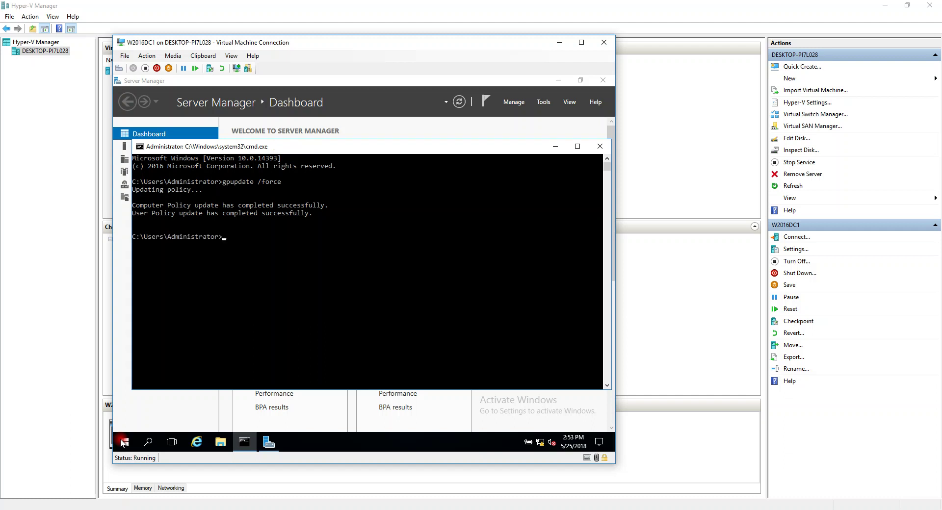
{"action": "type", "text": "exit"}
{"action": "key", "text": "Return"}
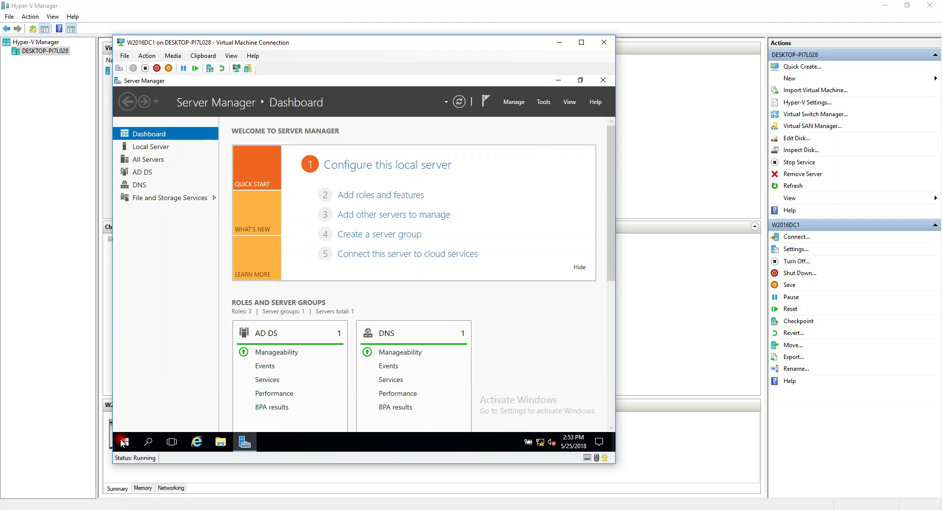
Sign the administrator out of the domain controller.
{"action": "right_click", "coordinate": [122, 443]}
{"action": "key", "text": "u"}
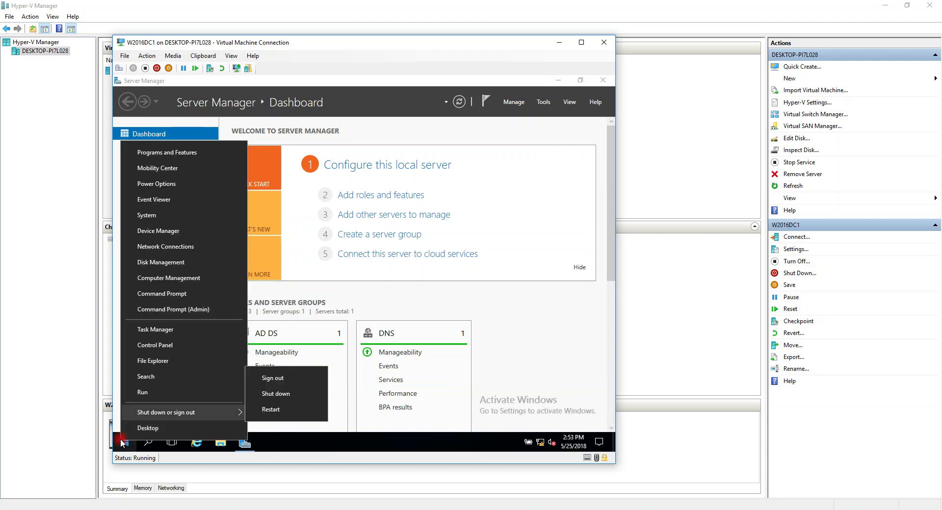
{"action": "key", "text": "i"}
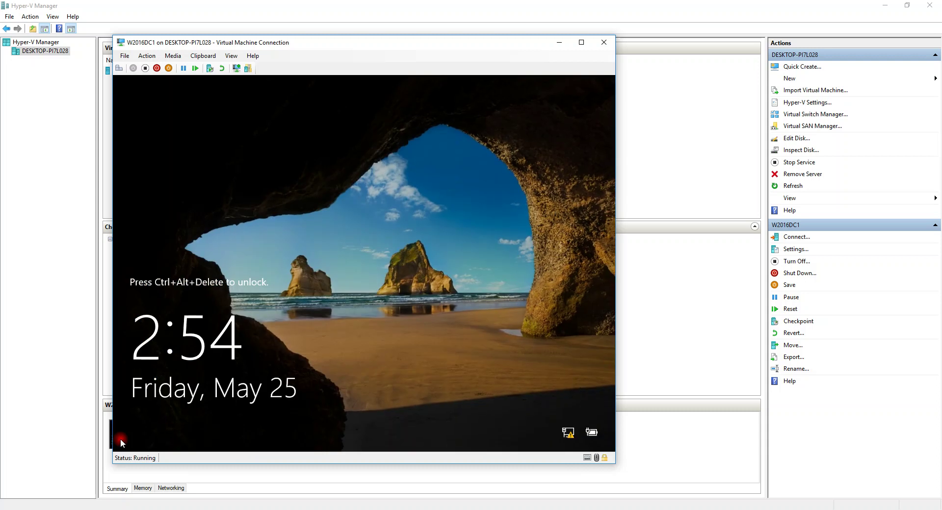
Unlock the virtual machine's lock screen to reach the sign-in screen.
{"action": "key", "text": "alt"}
{"action": "key", "text": "Left"}
{"action": "key", "text": "Left"}
{"action": "key", "text": "Left"}
{"action": "key", "text": "Left"}
{"action": "key", "text": "Right"}
{"action": "key", "text": "Down"}
{"action": "key", "text": "Return"}
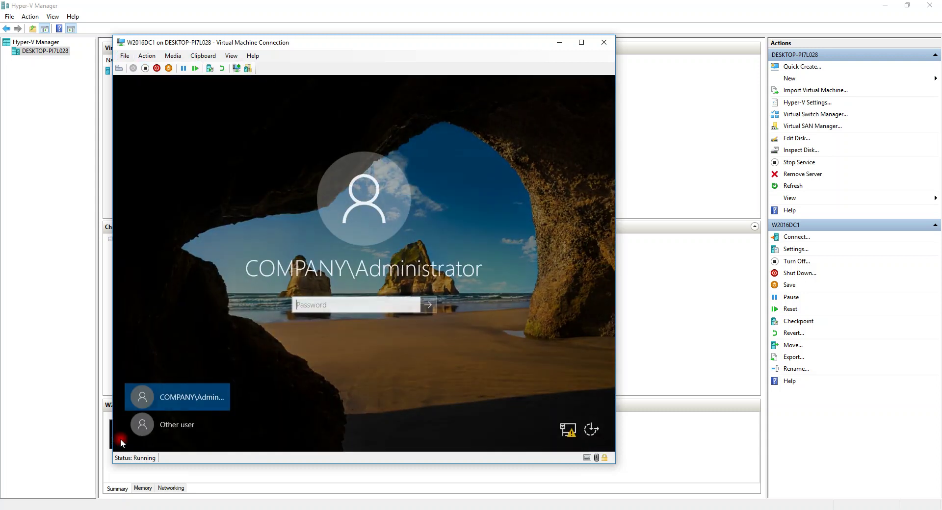
Try the domain member's sign-in again as another user, entering the user name and account password.
{"action": "key", "text": "Down"}
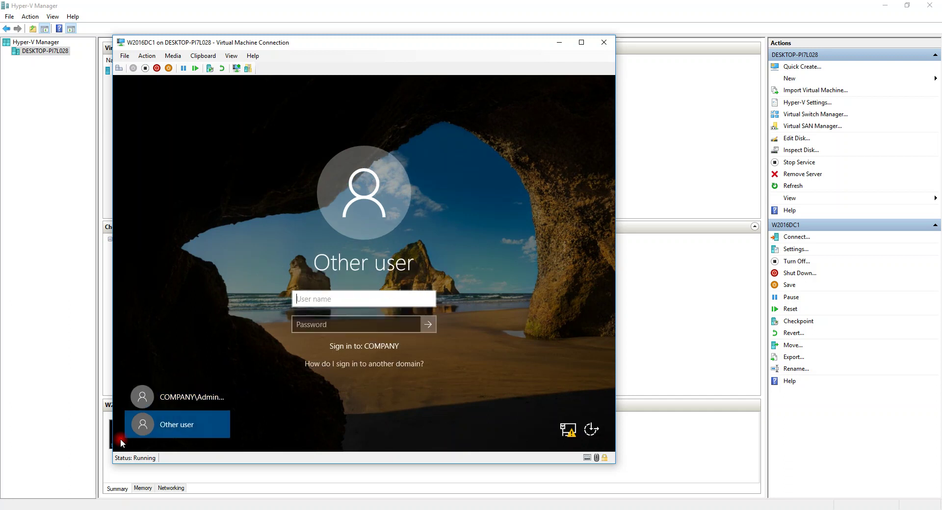
{"action": "type", "text": "john"}
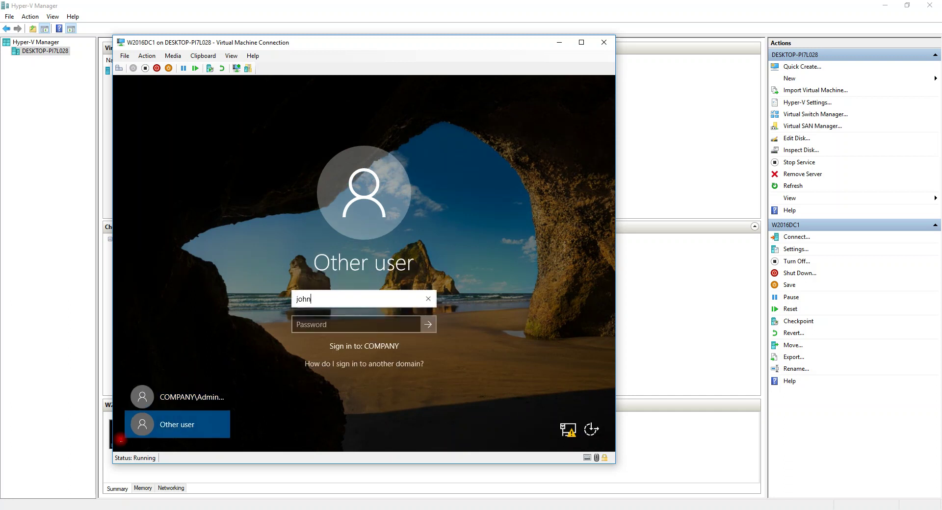
{"action": "type", "text": "d"}
{"action": "key", "text": "Tab"}
{"action": "type", "text": "•••••••"}
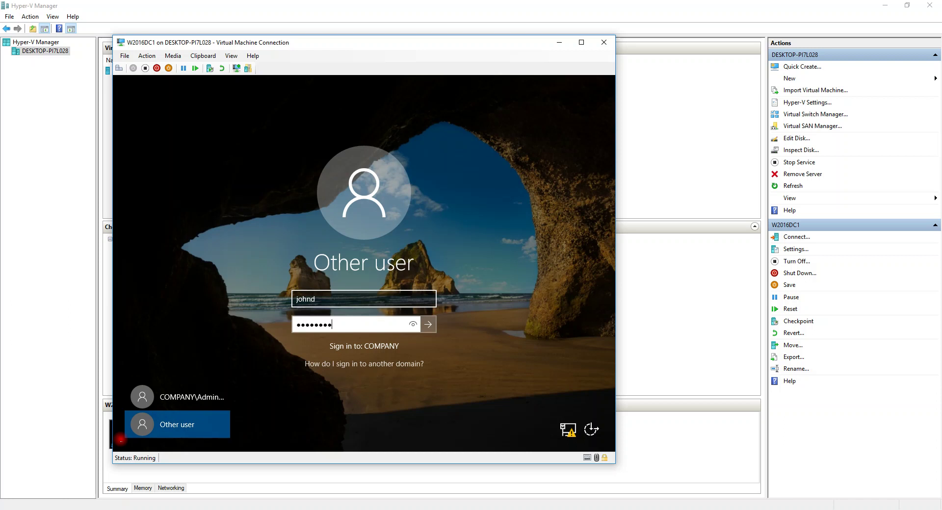
{"action": "key", "text": "Return"}
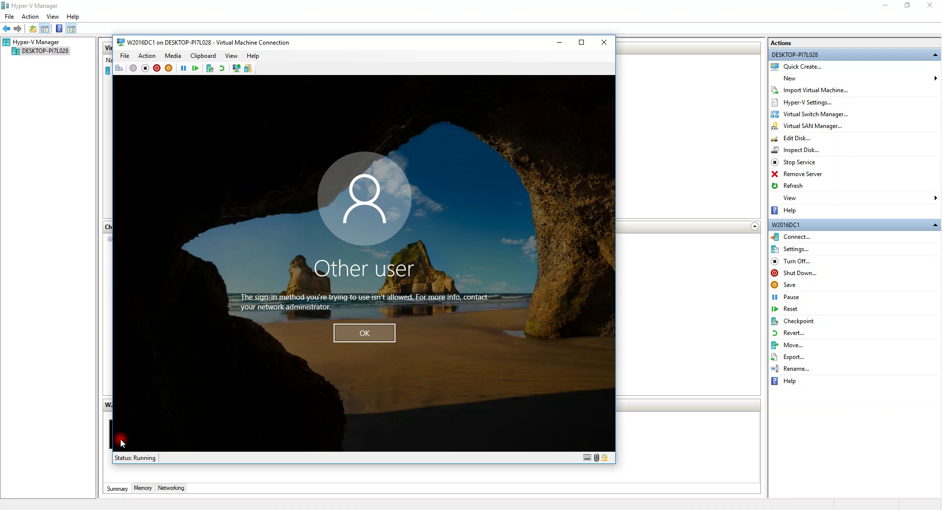
{"action": "key", "text": "Return"}
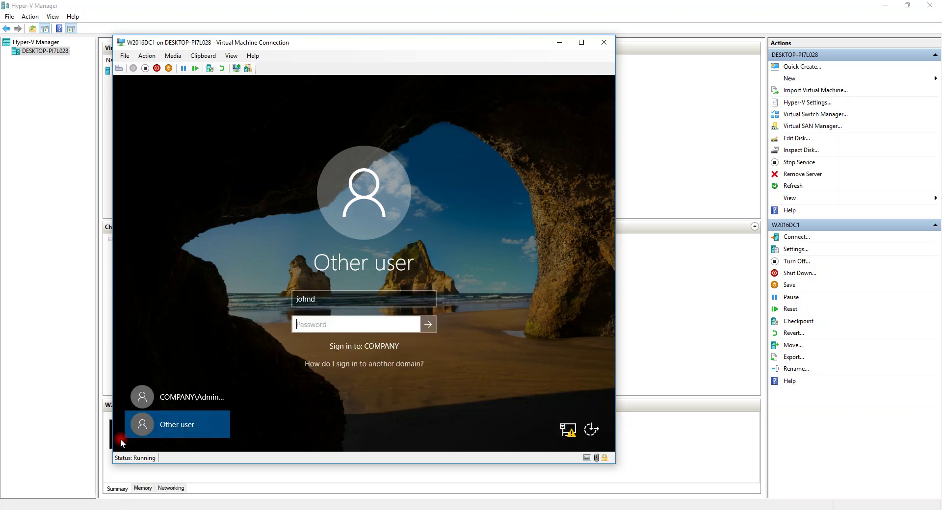
Sign in as COMPANY\Administrator with the account password and close Server Manager.
{"action": "key", "text": "Up"}
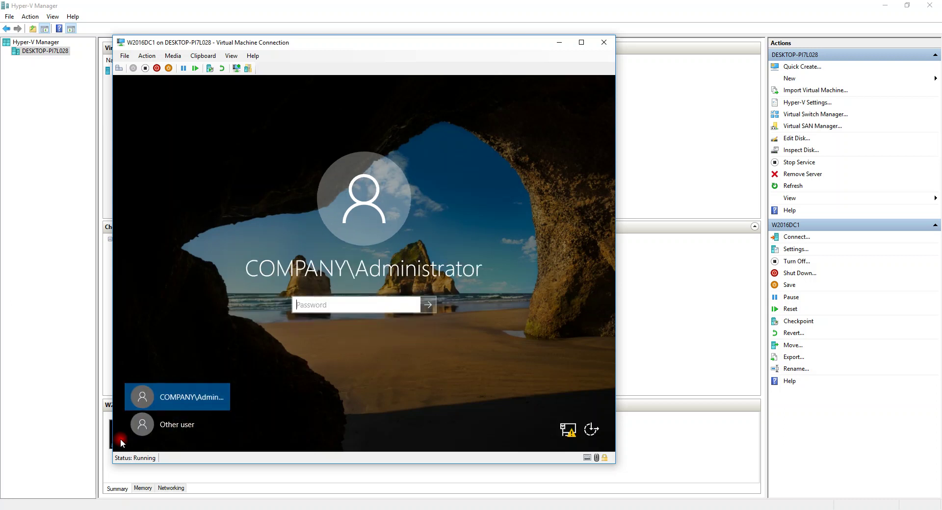
{"action": "type", "text": "•••••••"}
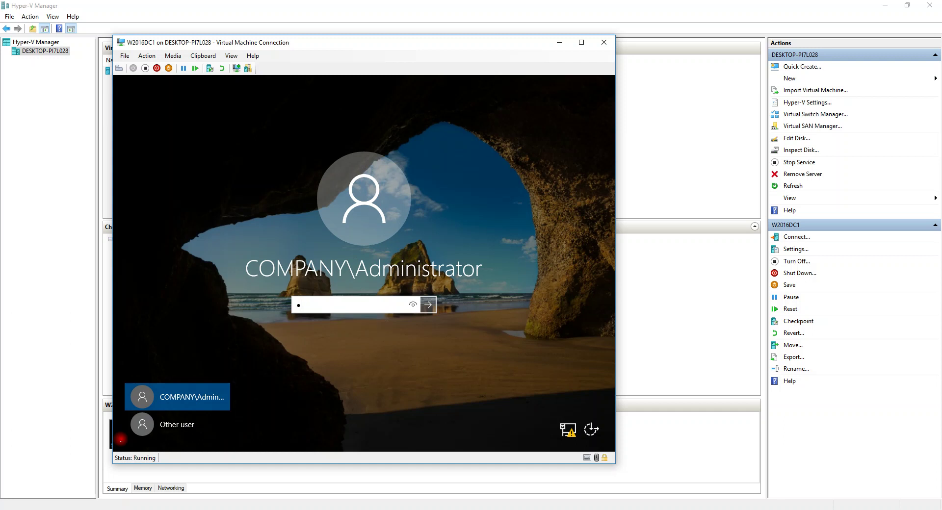
{"action": "key", "text": "Return"}
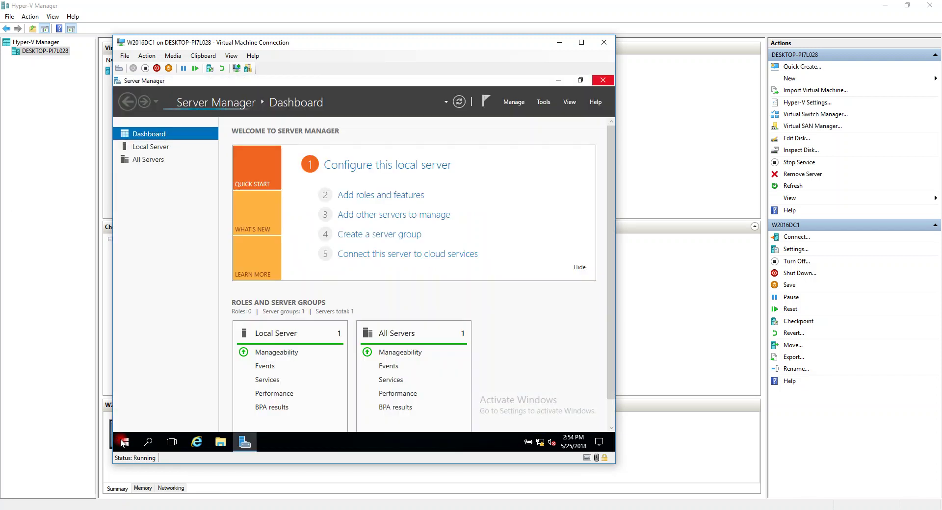
{"action": "key", "text": "alt+F4"}
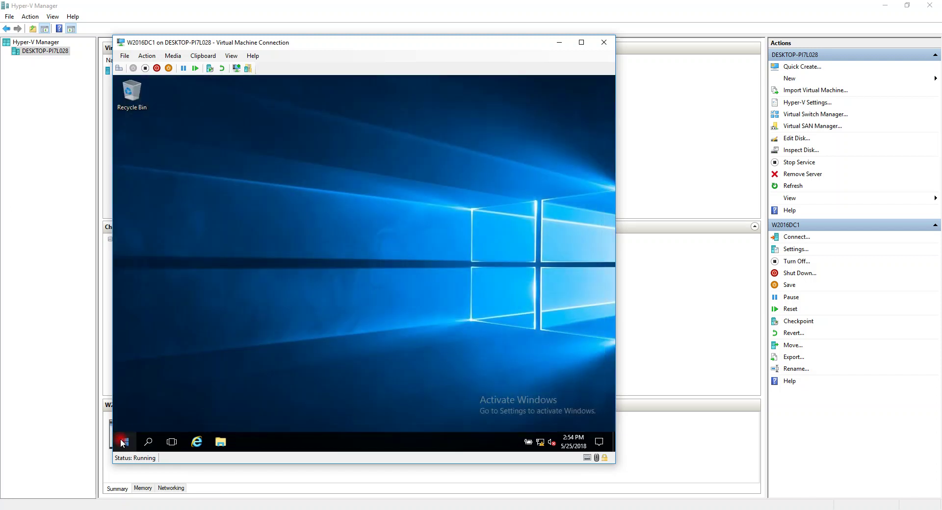
Restart the domain controller and accept the restart prompt.
{"action": "right_click", "coordinate": [123, 443]}
{"action": "key", "text": "u"}
{"action": "key", "text": "Up"}
{"action": "key", "text": "Return"}
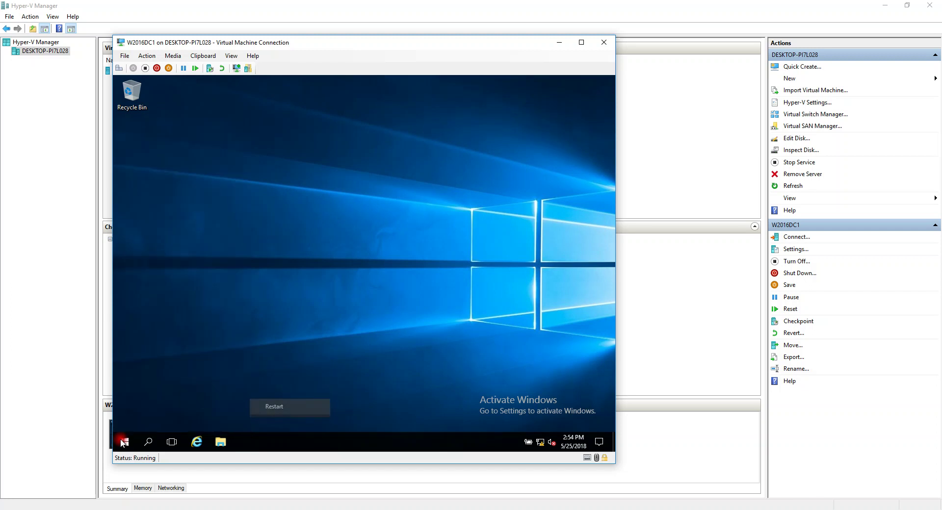
{"action": "key", "text": "Return"}
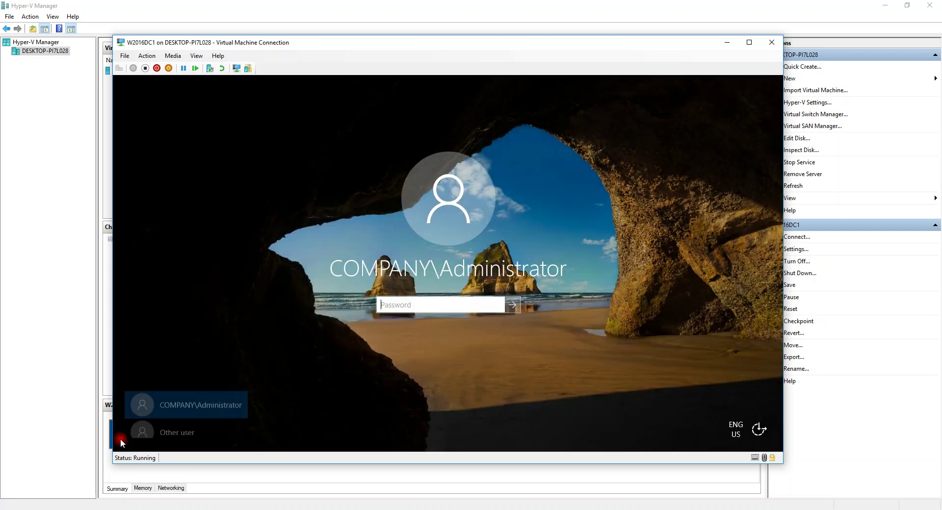
Sign in to the restarted server as another user with the member's user name and password, and open the Start menu.
{"action": "left_click", "coordinate": [121, 439]}
{"action": "type", "text": "johnd"}
{"action": "key", "text": "Tab"}
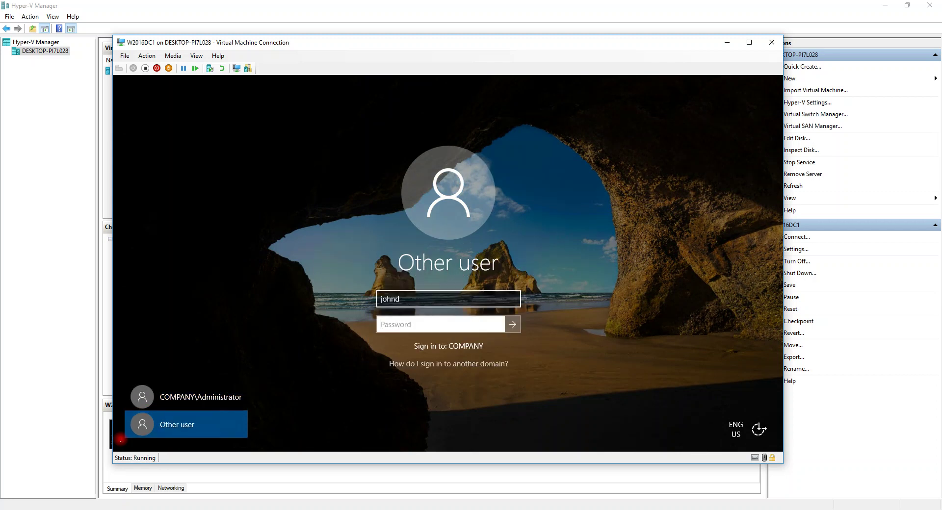
{"action": "type", "text": "********"}
{"action": "key", "text": "Return"}
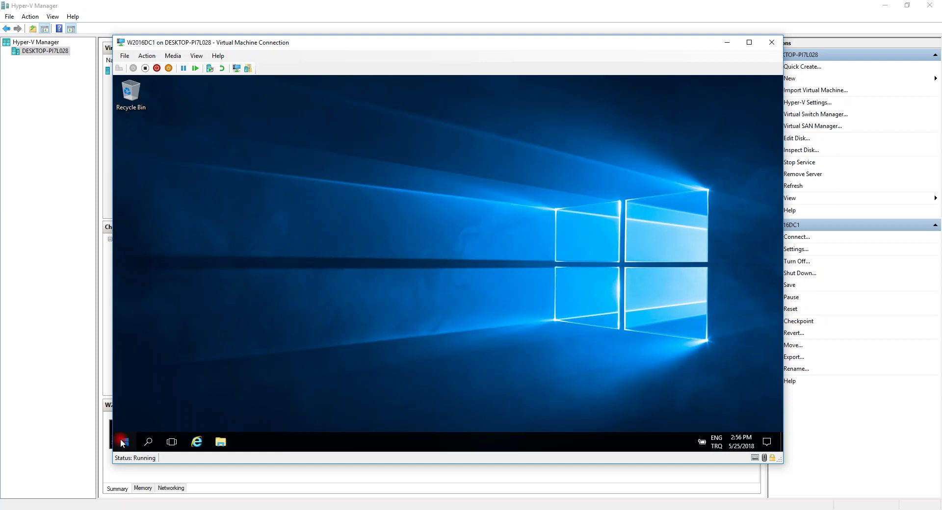
{"action": "left_click", "coordinate": [123, 442]}
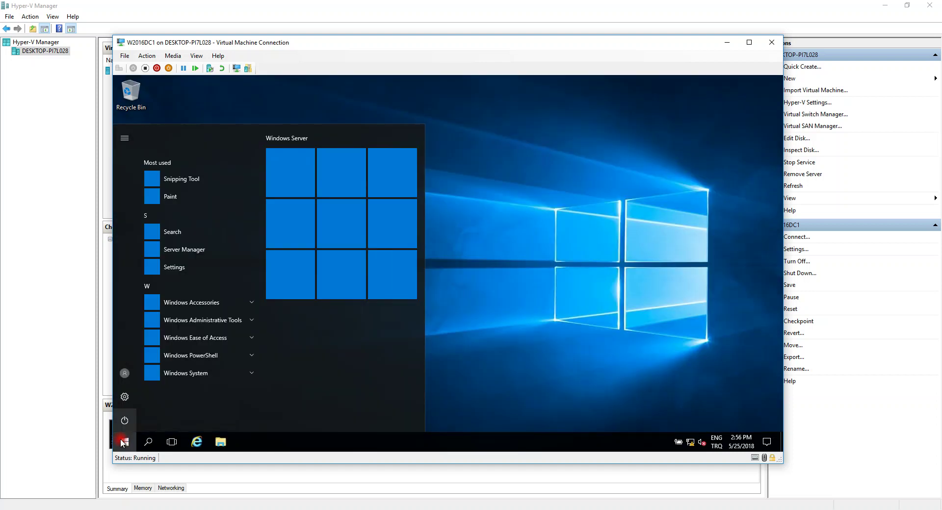